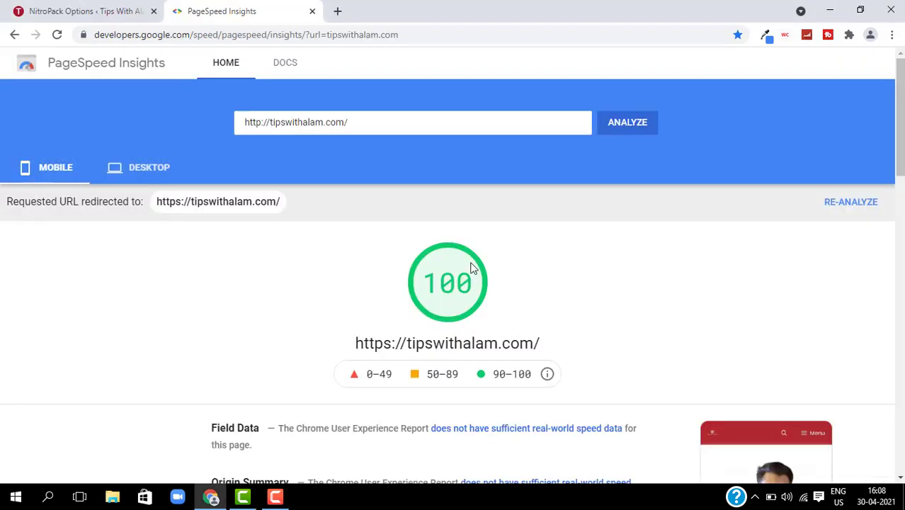
# - Show the desktop results of the tipswithalam.com report, which score 99
pyautogui.click(131, 179)
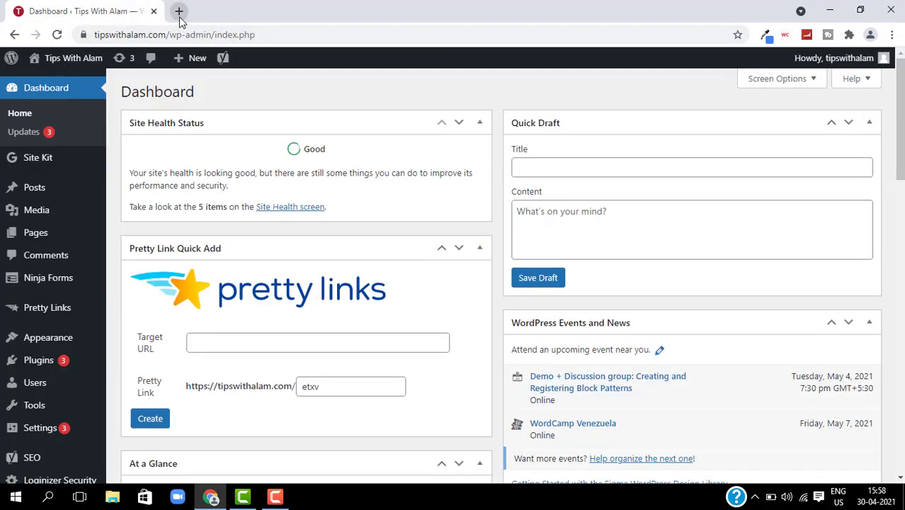
# - Search for 'page speed test' in a new tab and open PageSpeed Insights
pyautogui.click(178, 11)
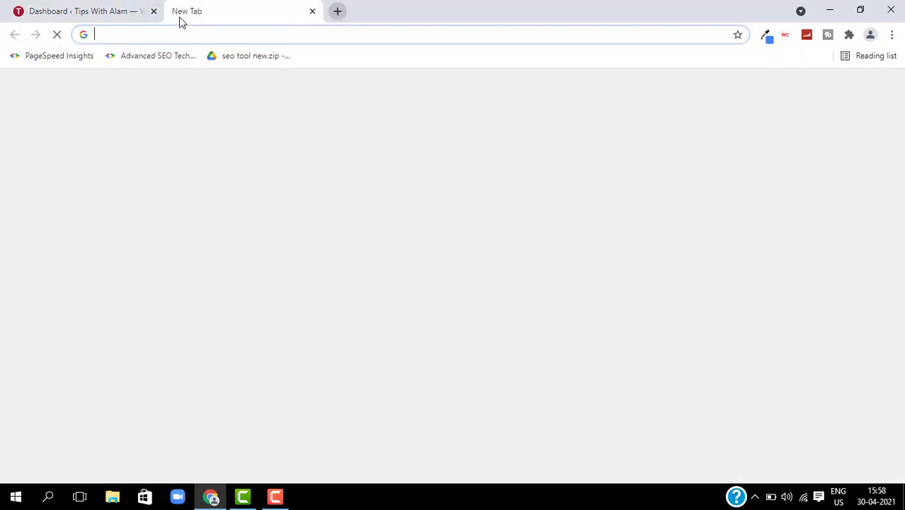
pyautogui.write('page')
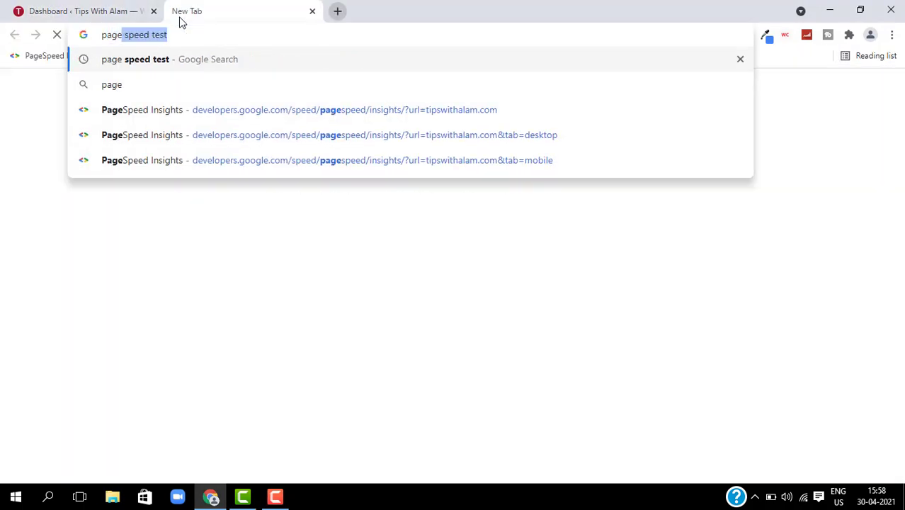
pyautogui.press('Return')
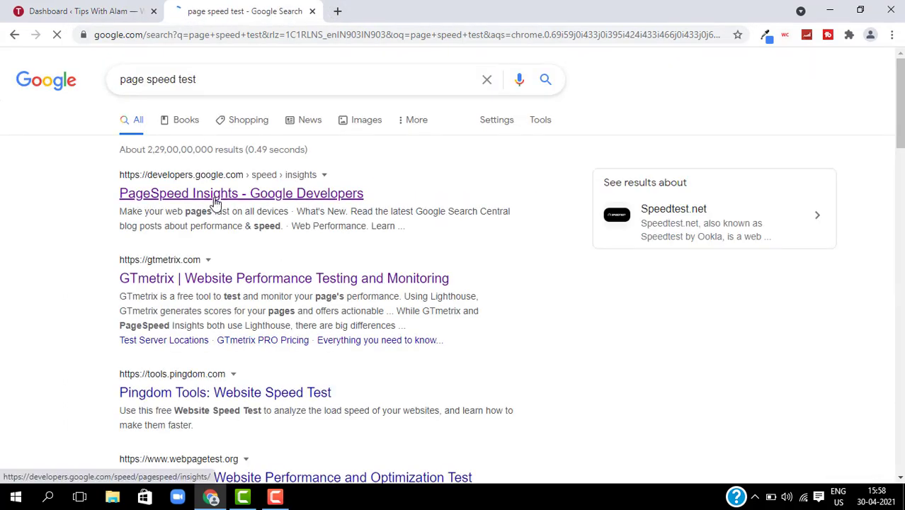
pyautogui.click(208, 201)
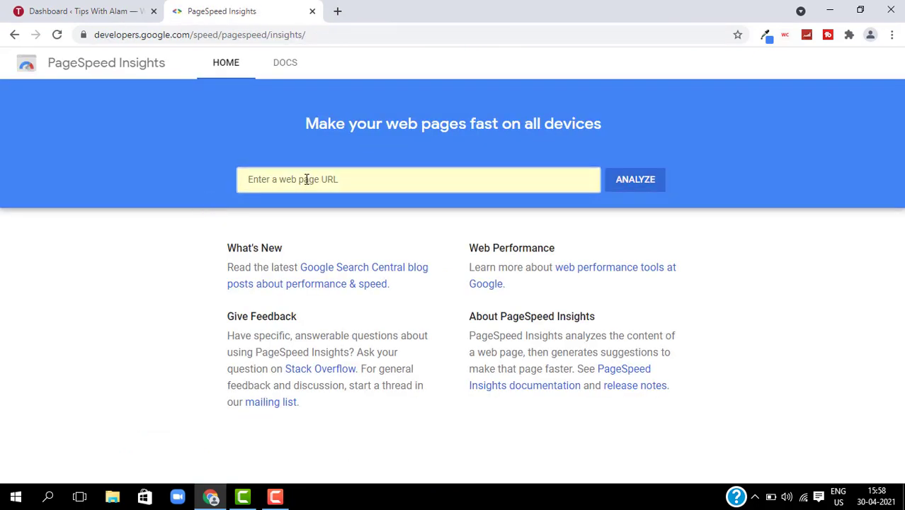
# - Run a PageSpeed Insights analysis of tipswithalam.com
pyautogui.click(306, 179)
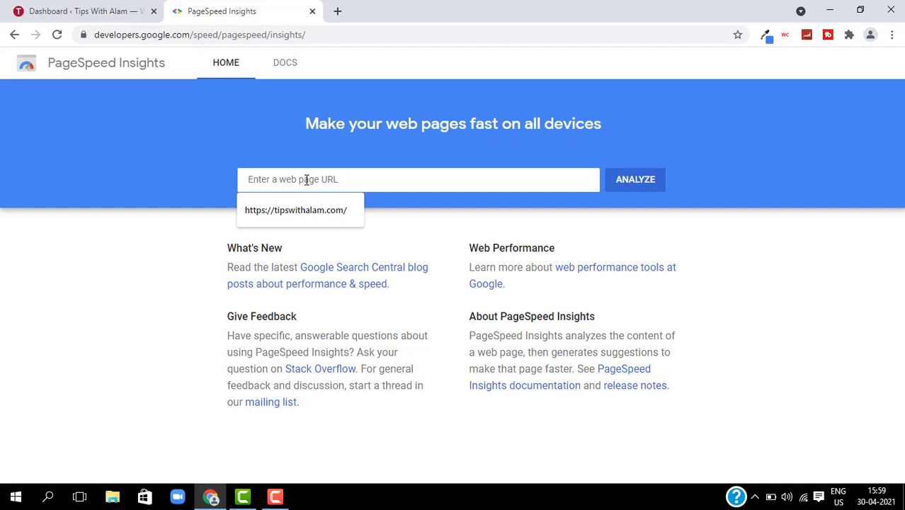
pyautogui.write('tipswitha')
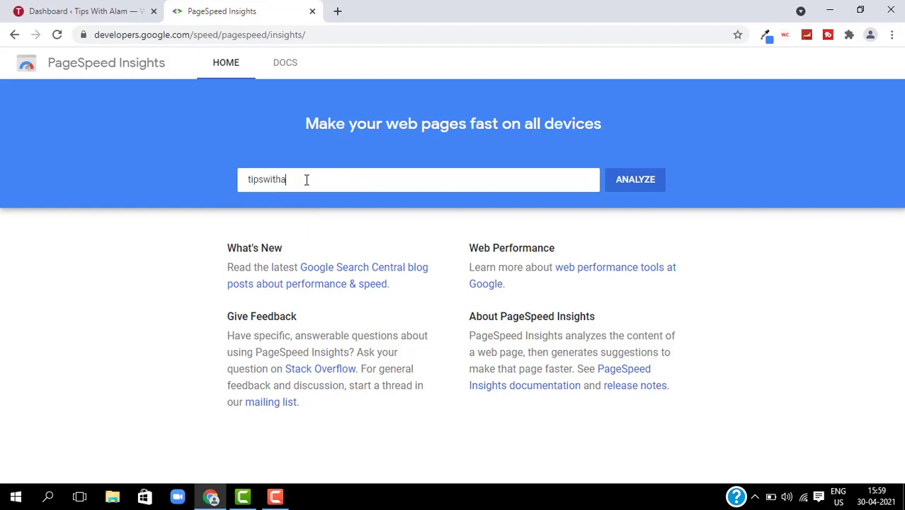
pyautogui.write('lam.com')
pyautogui.press('Return')
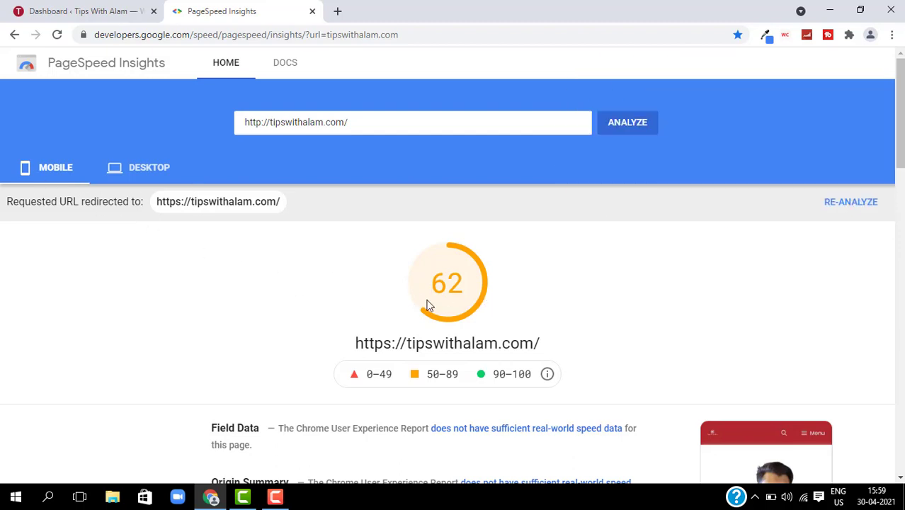
# - Check the desktop score of 91 and its lab metrics, then close the PageSpeed Insights tab
pyautogui.click(153, 179)
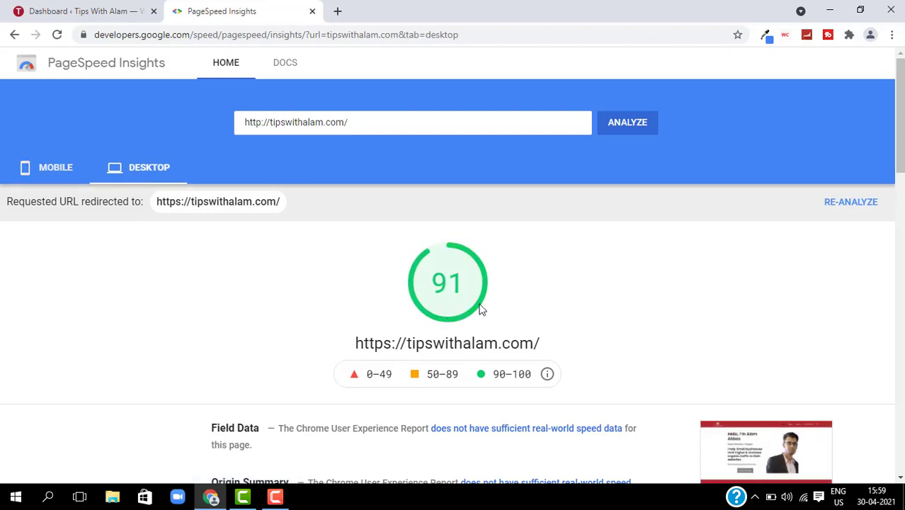
pyautogui.scroll(-4, 515, 376)
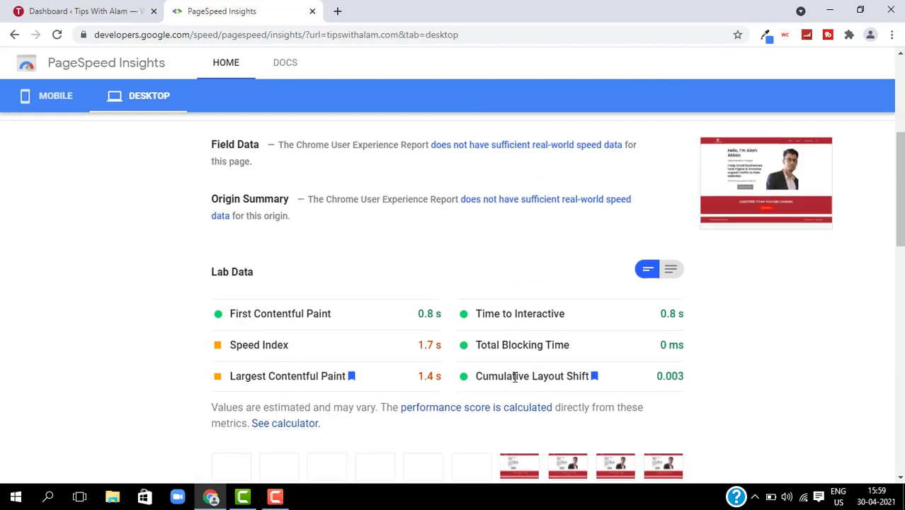
pyautogui.scroll(3, 500, 280)
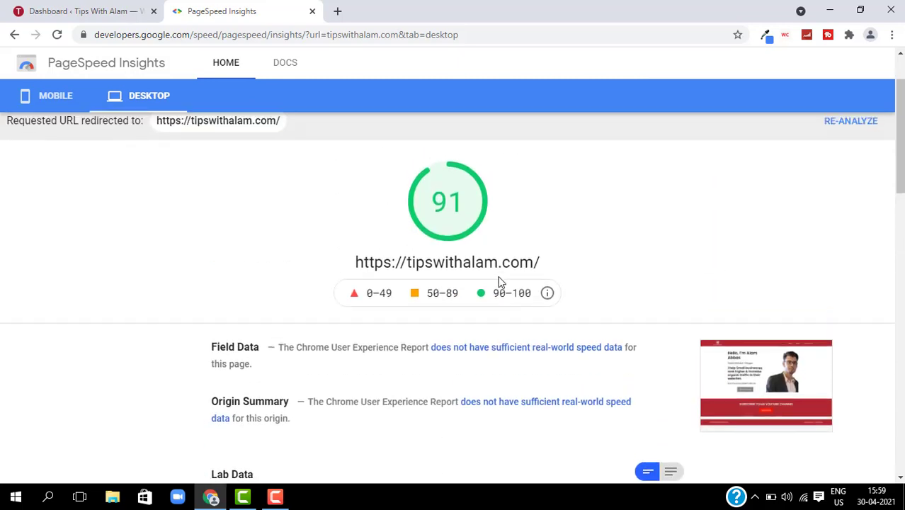
pyautogui.scroll(1, 499, 279)
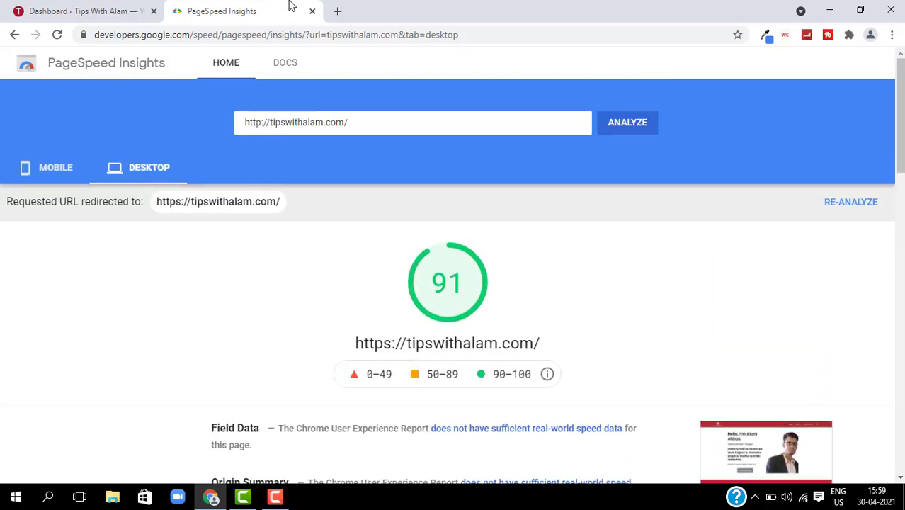
pyautogui.click(312, 11)
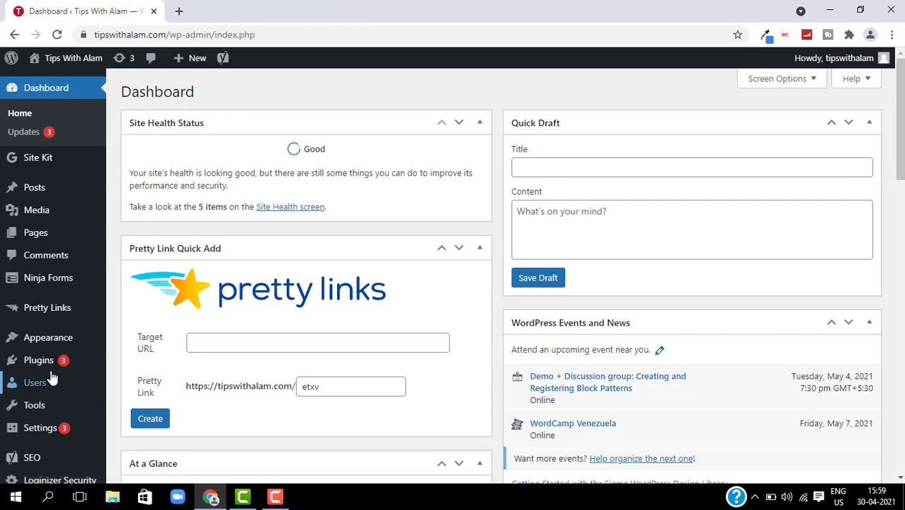
# - Search 'nitropack' under Plugins > Add New, then install and activate the NitroPack plugin
pyautogui.moveTo(42, 362)
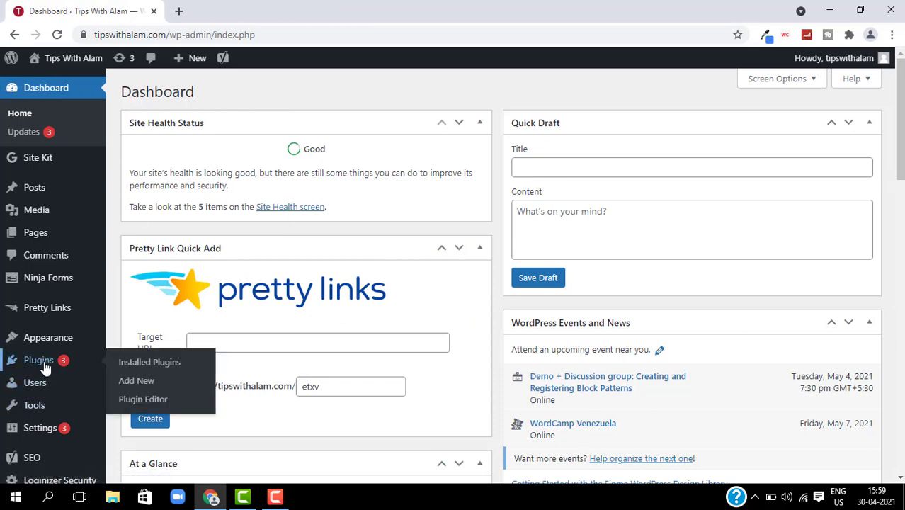
pyautogui.click(132, 383)
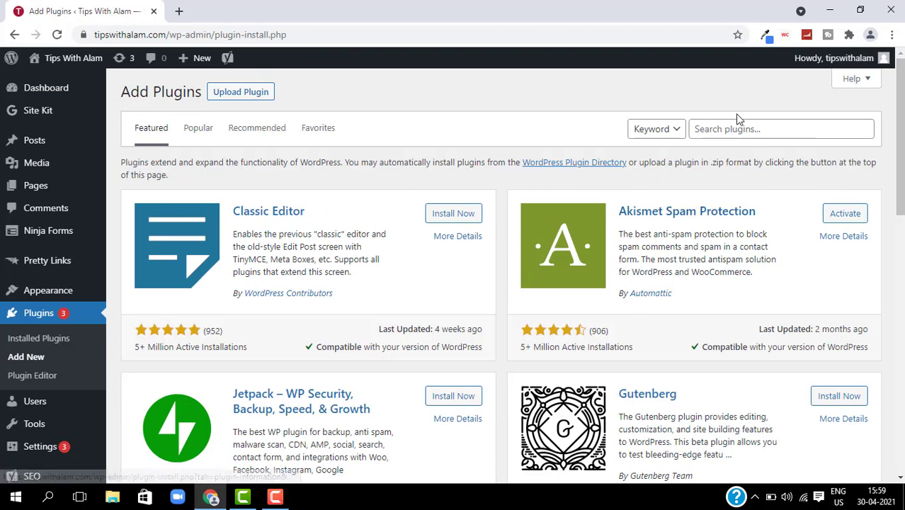
pyautogui.click(739, 132)
pyautogui.write('nitropack')
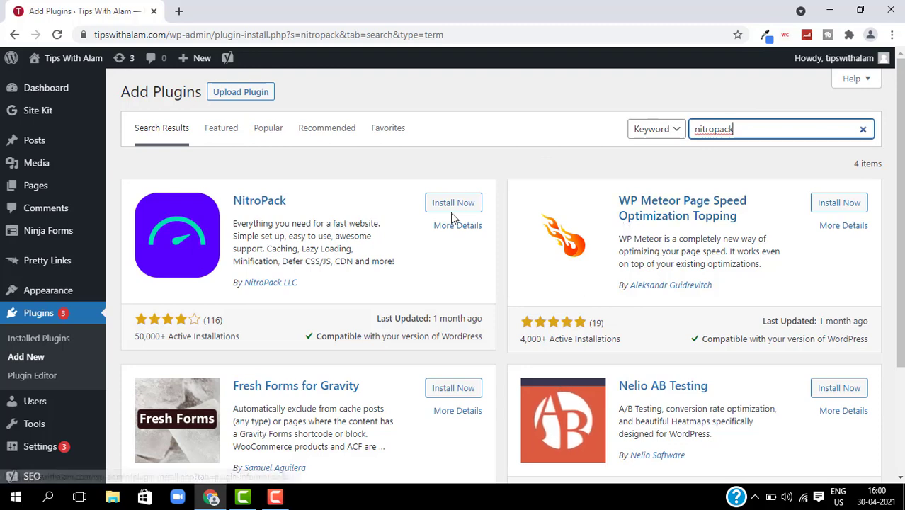
pyautogui.click(448, 208)
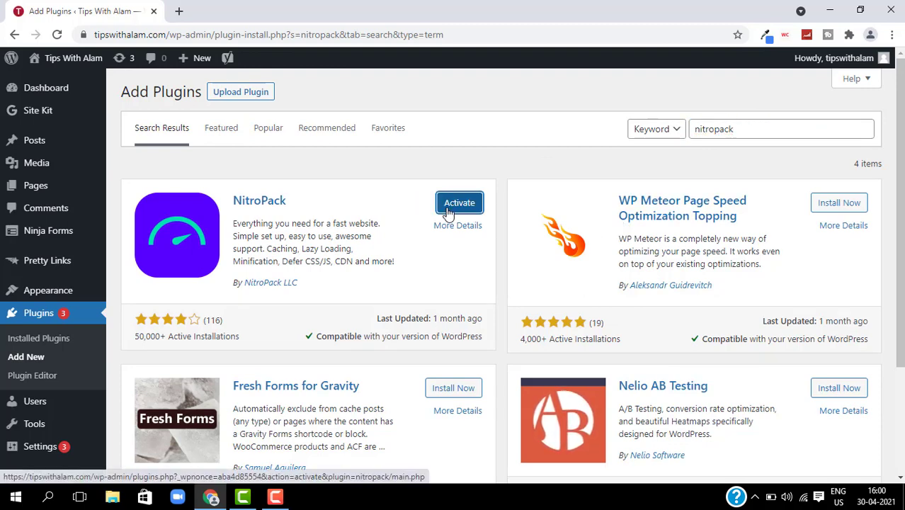
pyautogui.click(447, 206)
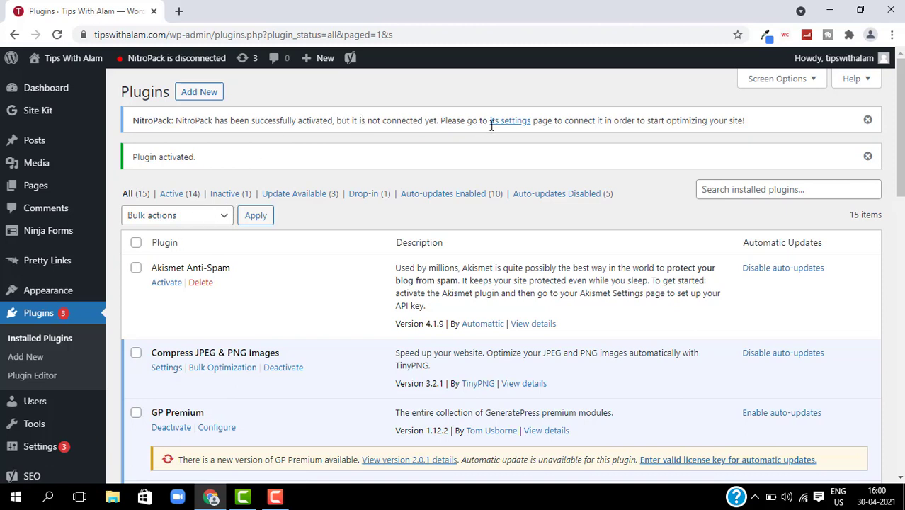
pyautogui.click(39, 450)
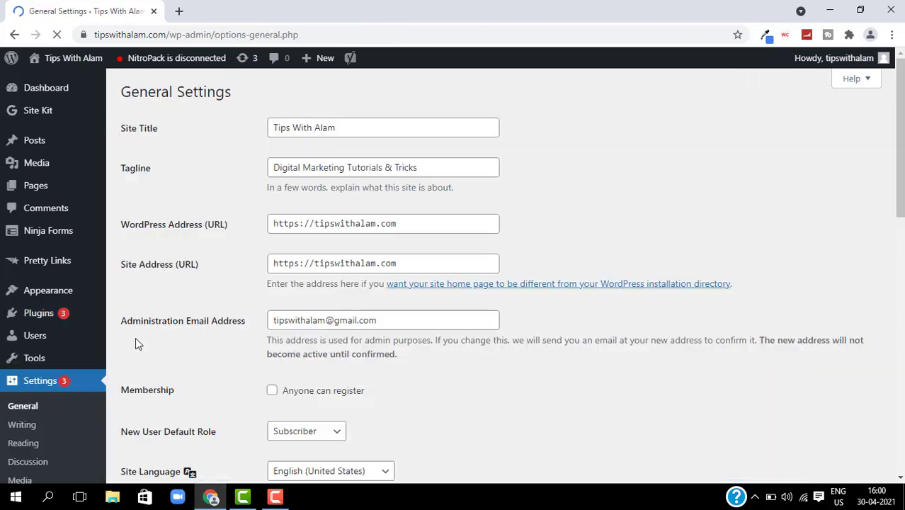
# - Open the NitroPack entry in the Settings menu to reach the plugin's welcome page
pyautogui.click(61, 389)
pyautogui.scroll(-3, 61, 390)
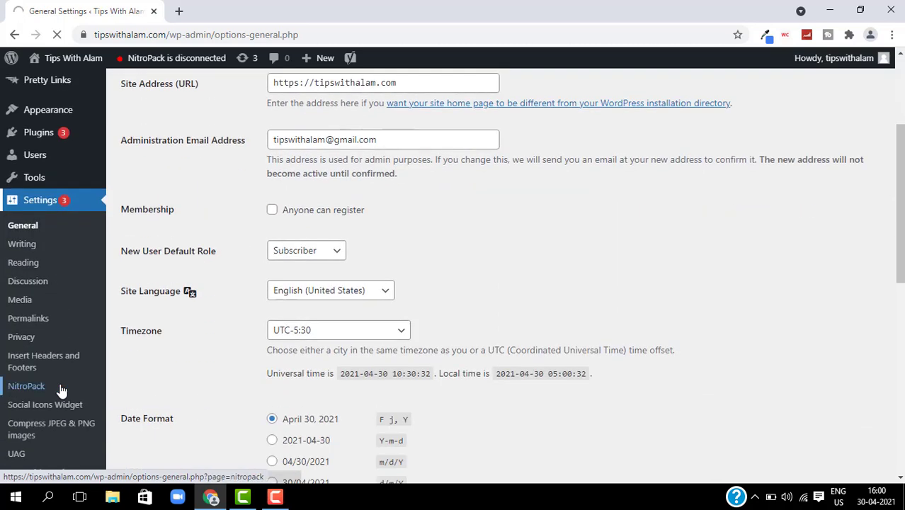
pyautogui.click(43, 384)
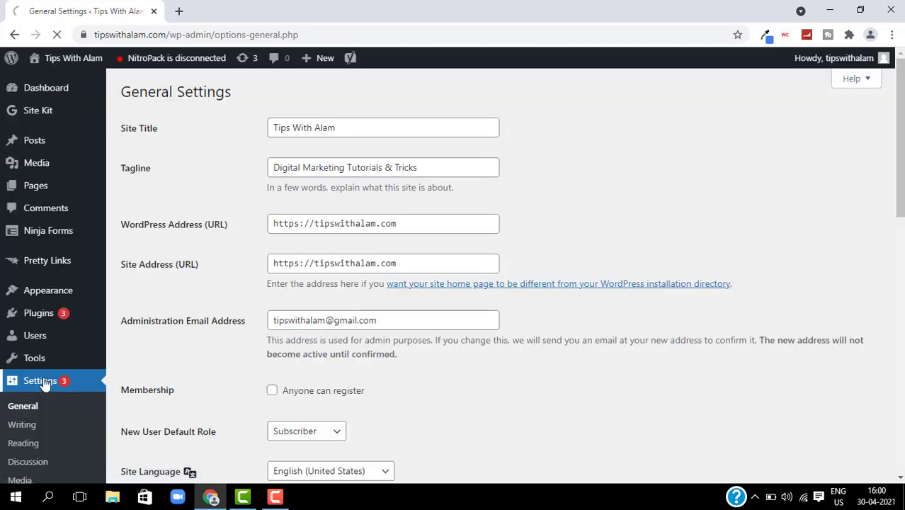
pyautogui.scroll(-5, 24, 430)
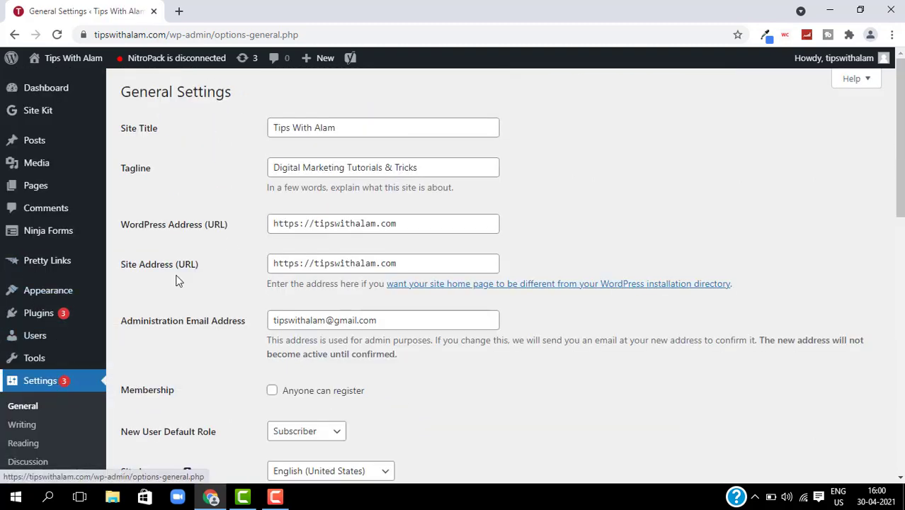
pyautogui.moveTo(66, 111)
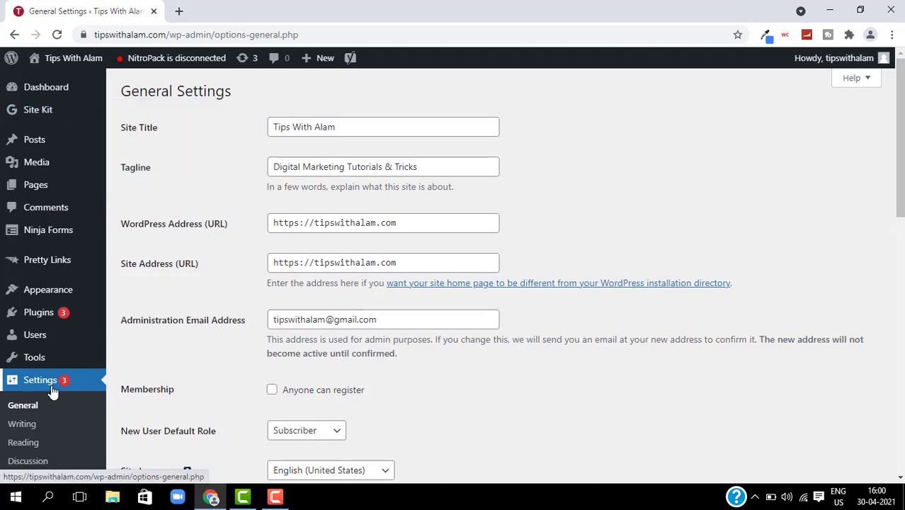
pyautogui.scroll(-3, 42, 376)
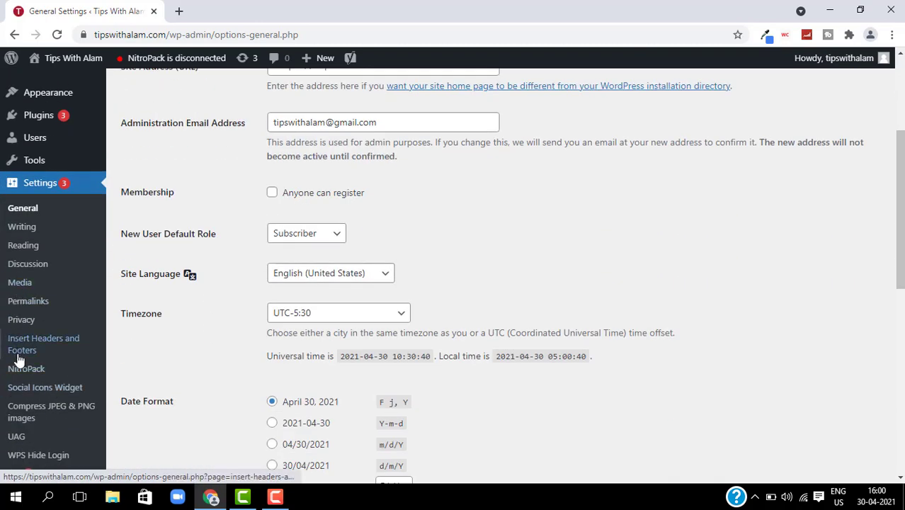
pyautogui.click(20, 372)
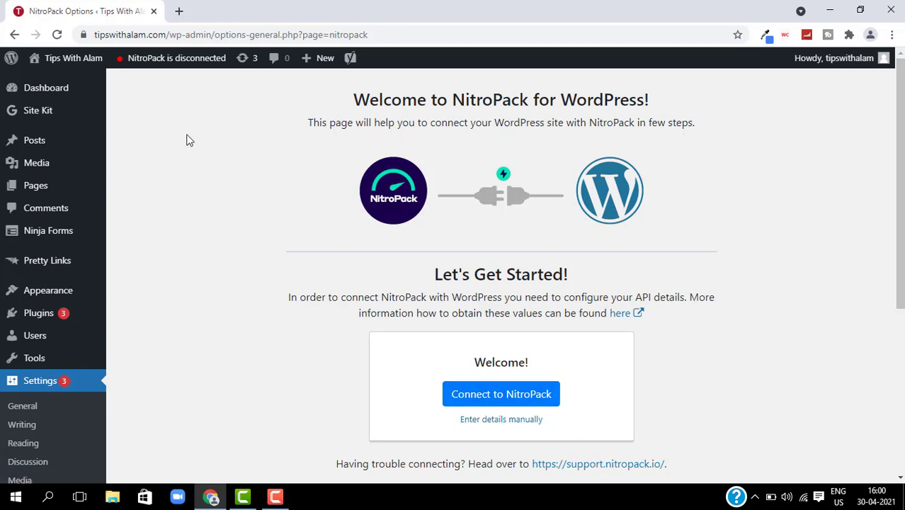
# - Load nitropack.io in a new tab and browse its pricing plans
pyautogui.click(181, 12)
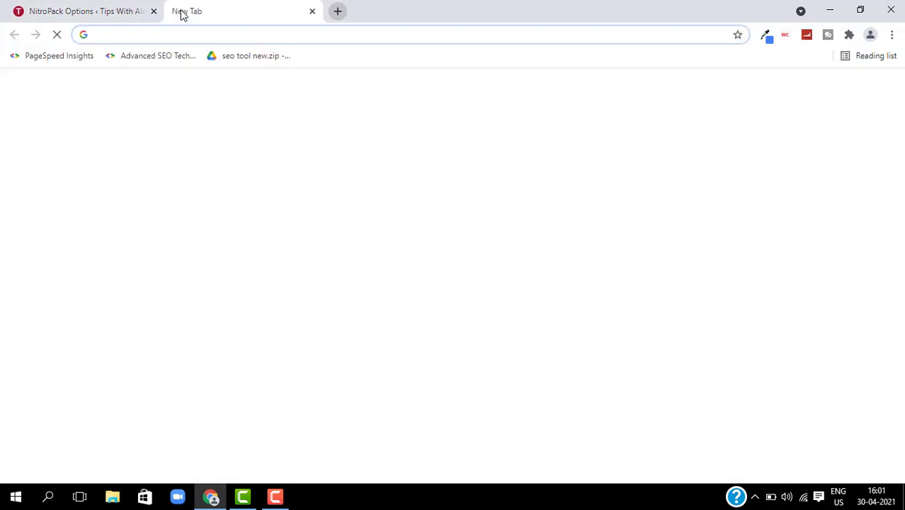
pyautogui.write('nitropack/')
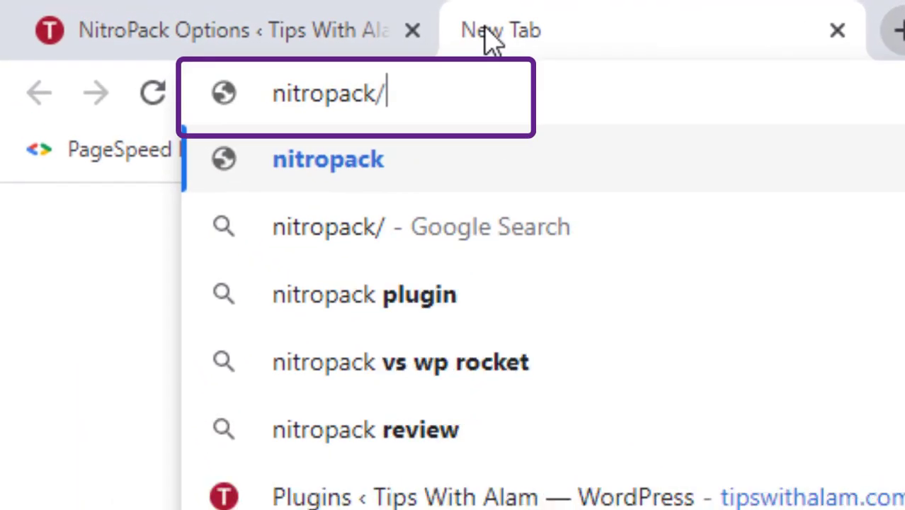
pyautogui.press('BackSpace')
pyautogui.write('.io')
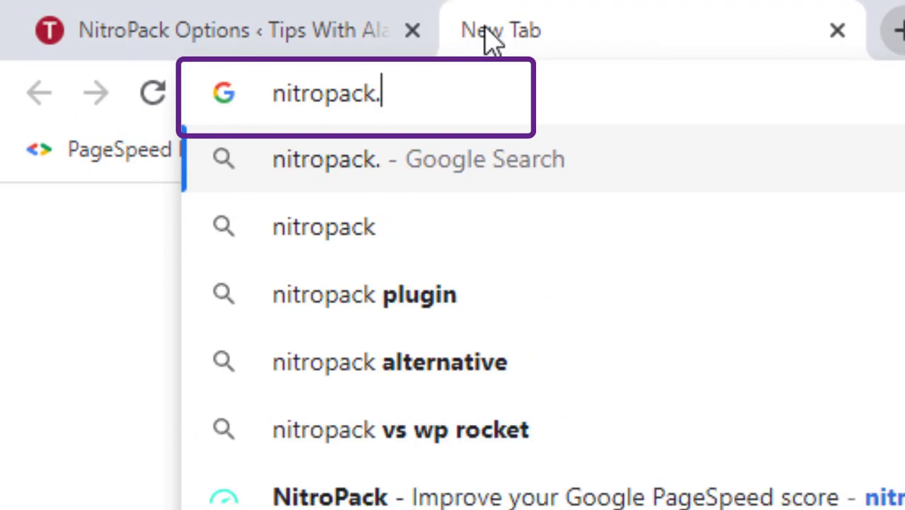
pyautogui.press('Return')
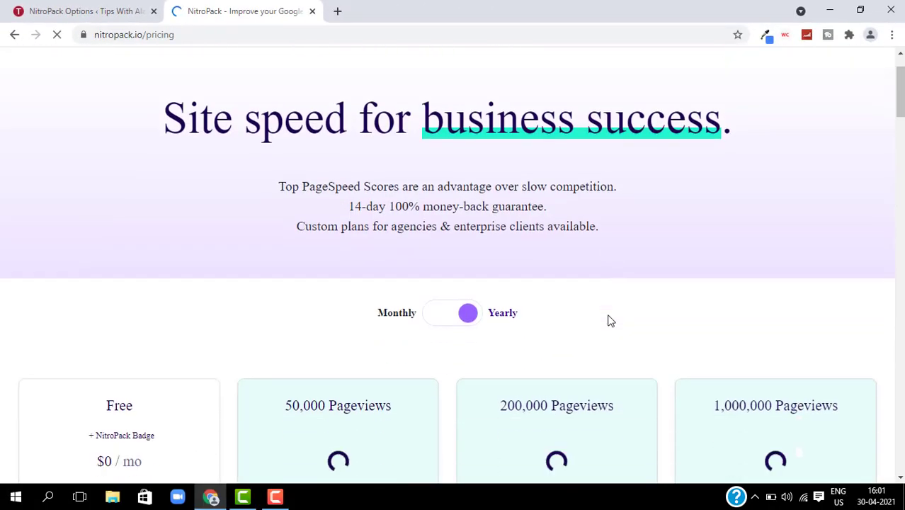
pyautogui.scroll(-2, 303, 293)
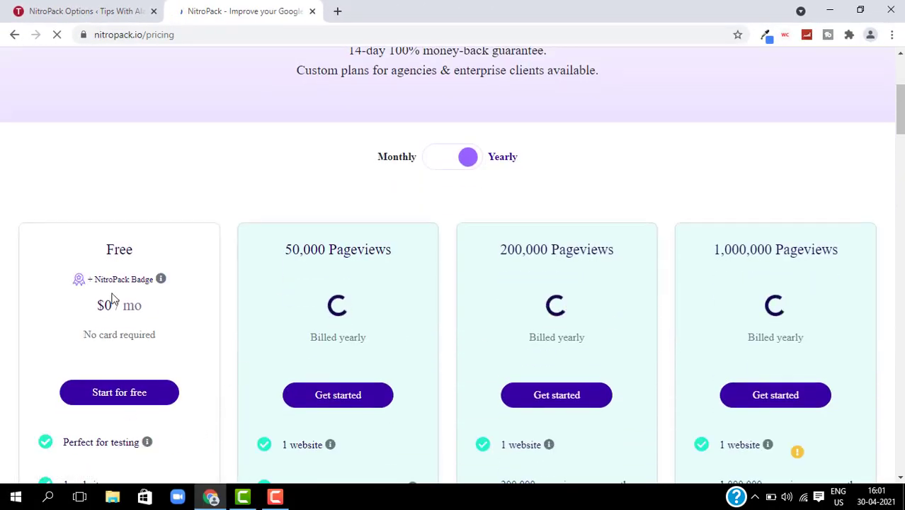
pyautogui.scroll(-2, 113, 299)
pyautogui.scroll(-1, 112, 297)
pyautogui.scroll(2, 111, 297)
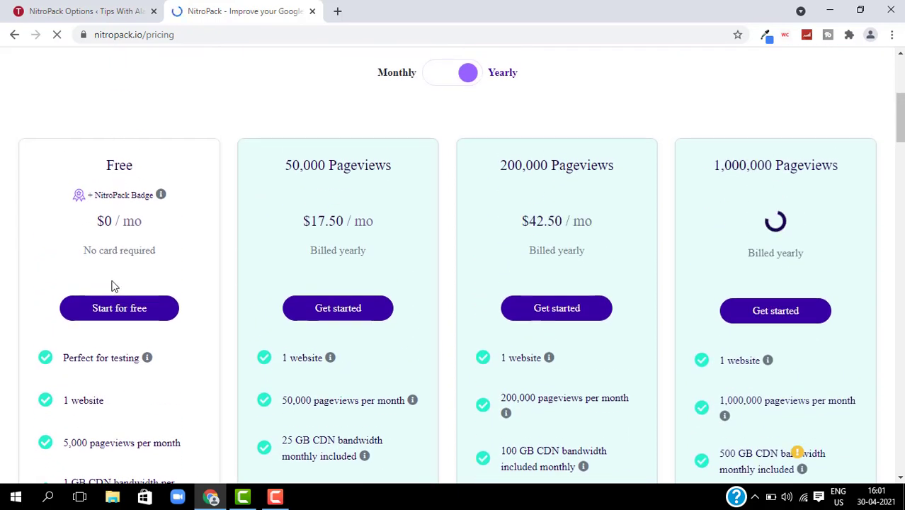
pyautogui.scroll(-2, 140, 418)
pyautogui.scroll(-3, 112, 298)
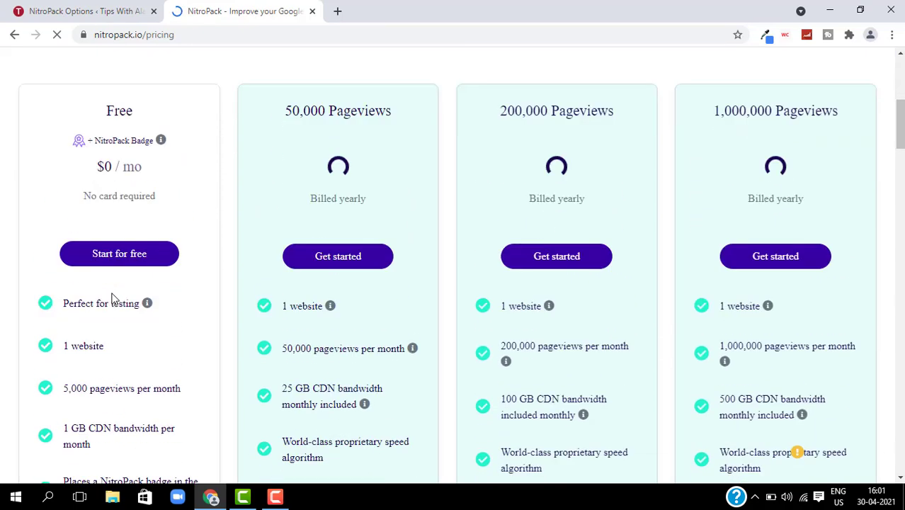
pyautogui.scroll(2, 112, 298)
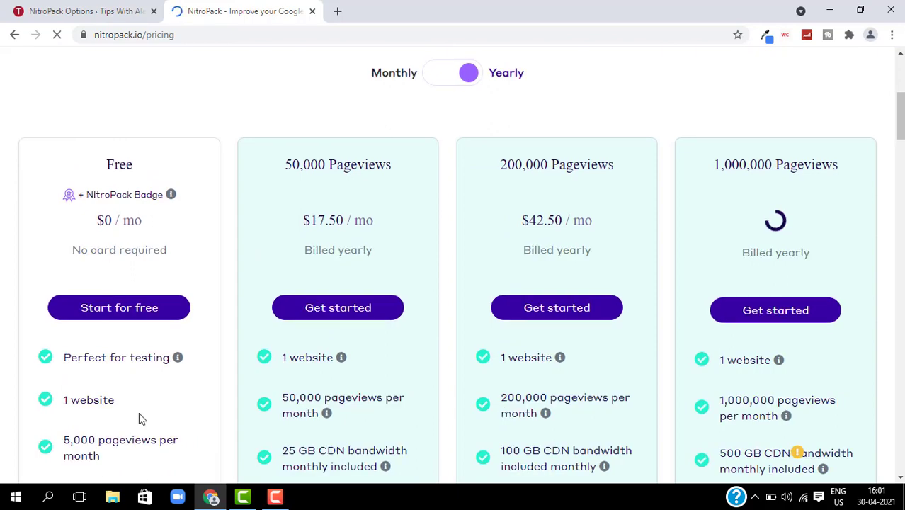
pyautogui.scroll(-2, 140, 418)
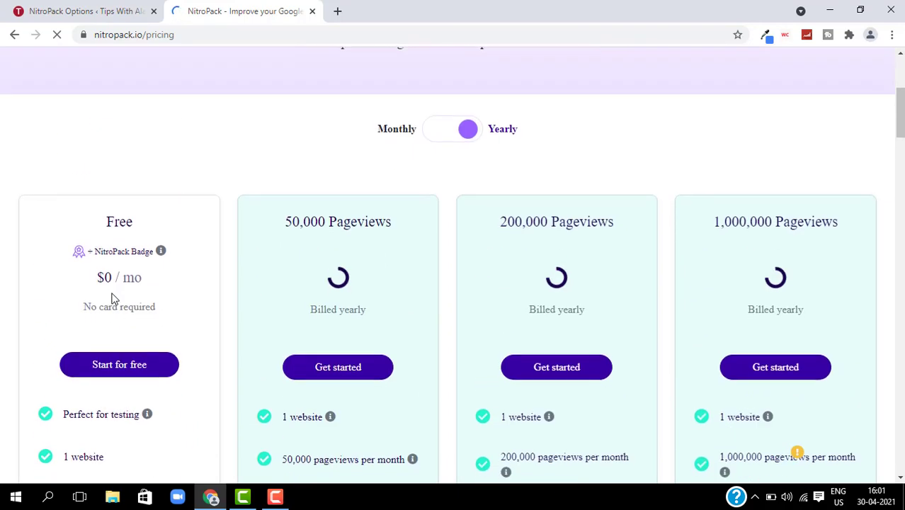
pyautogui.scroll(-3, 112, 299)
pyautogui.scroll(2, 112, 299)
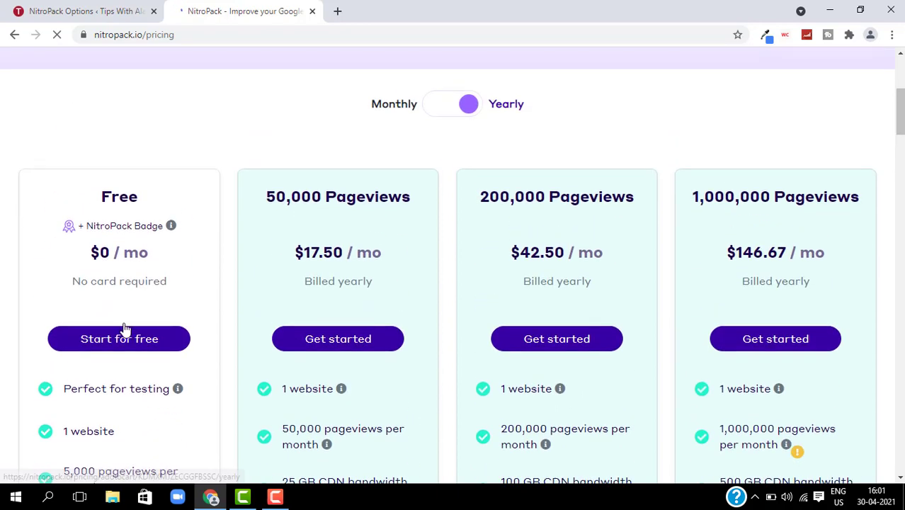
# - Start the Free plan sign-up and fill in first name, last name, e-mail and password
pyautogui.click(124, 346)
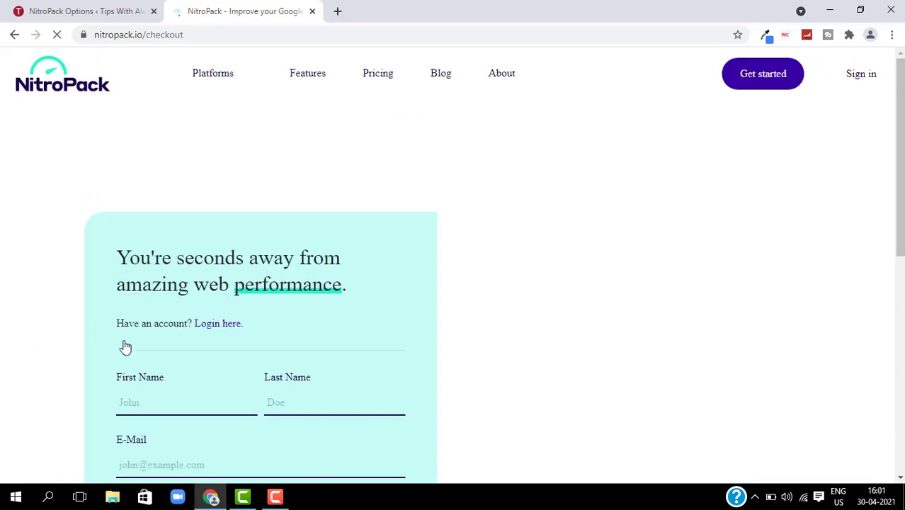
pyautogui.scroll(-3, 142, 283)
pyautogui.click(157, 224)
pyautogui.write('alam')
pyautogui.press('Tab')
pyautogui.write('abbas')
pyautogui.press('Tab')
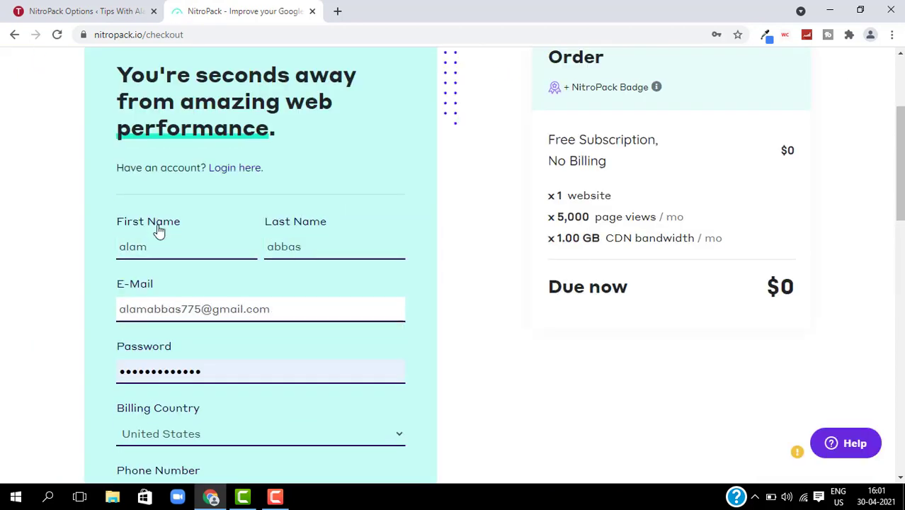
pyautogui.click(286, 379)
pyautogui.write('*************')
# - Switch to Sign in and log in to the existing NitroPack account
pyautogui.scroll(-8, 285, 376)
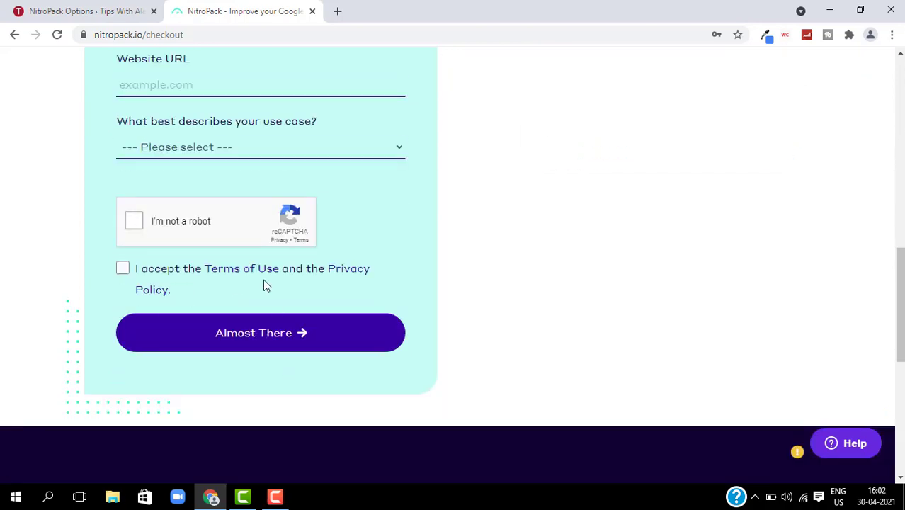
pyautogui.scroll(3, 514, 191)
pyautogui.scroll(6, 514, 191)
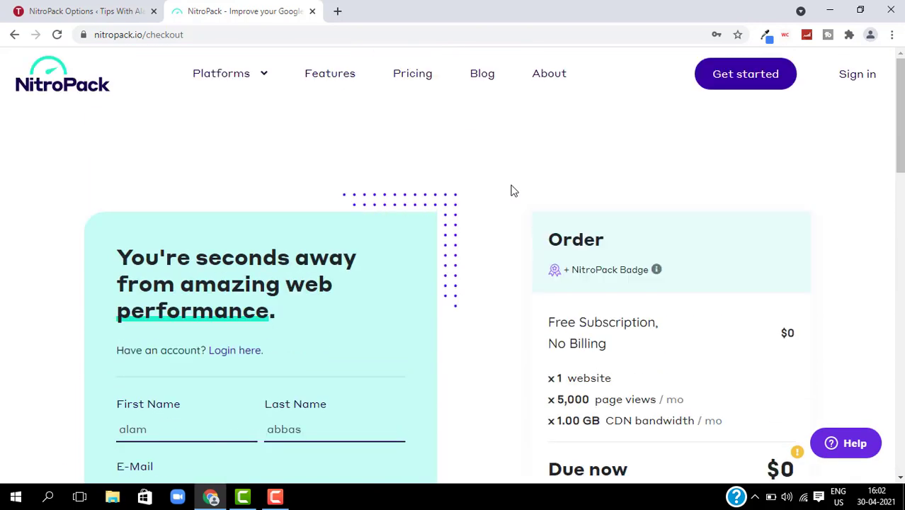
pyautogui.click(860, 77)
pyautogui.click(504, 459)
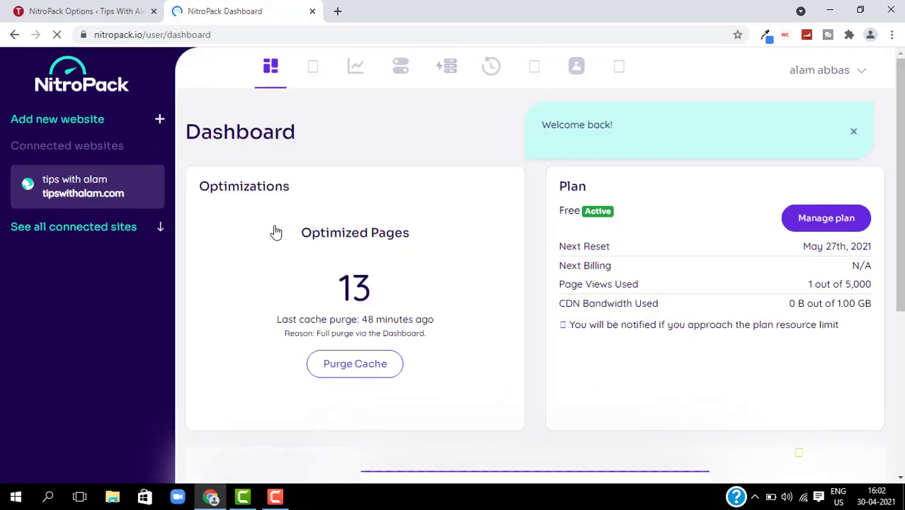
# - Connect the WordPress site to NitroPack from the plugin's welcome page in WordPress
pyautogui.click(111, 16)
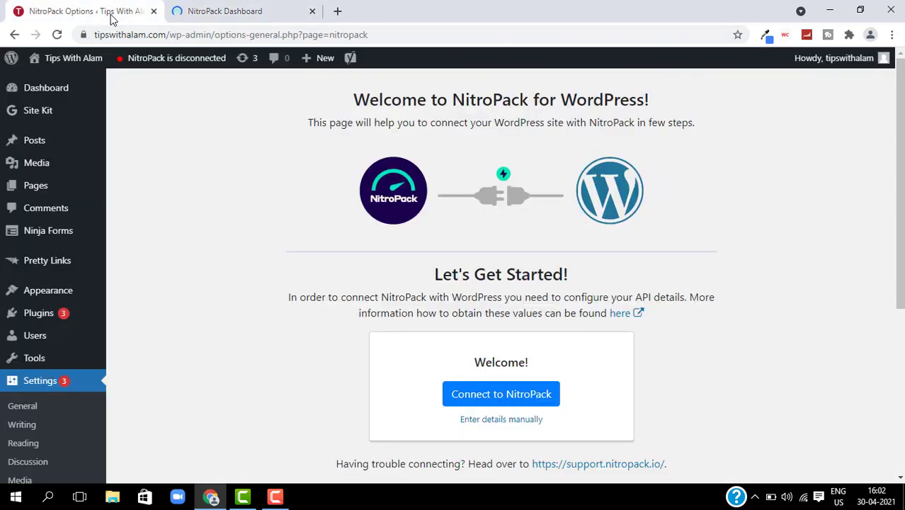
pyautogui.click(488, 397)
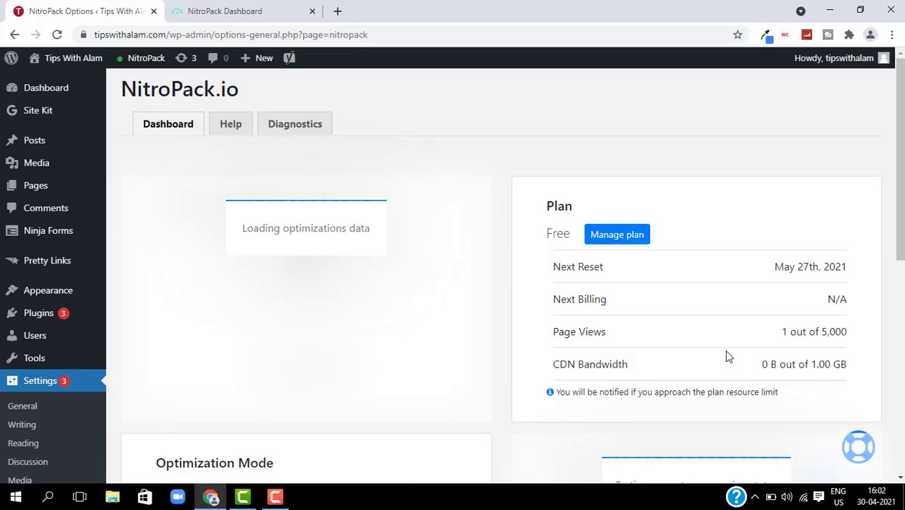
pyautogui.scroll(-2, 480, 350)
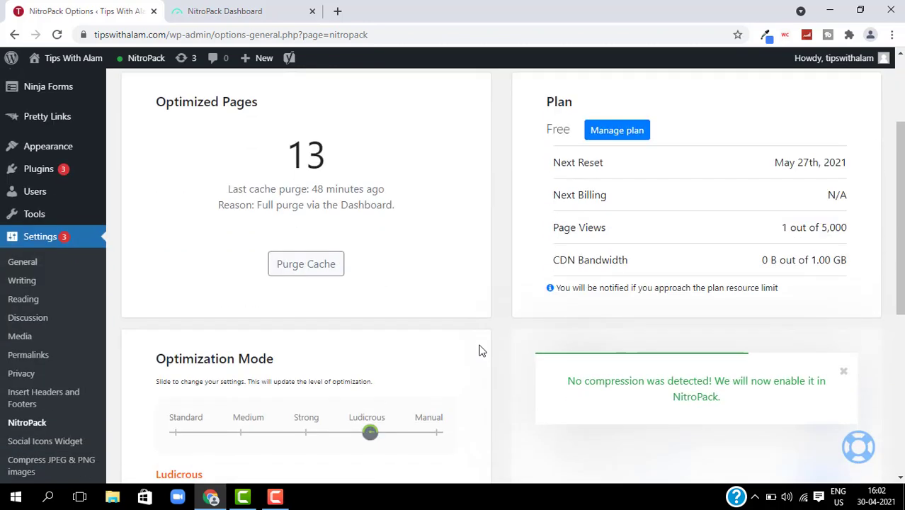
# - Purge the cache of all optimized pages, review the plugin options, then return to the NitroPack Dashboard tab
pyautogui.click(338, 277)
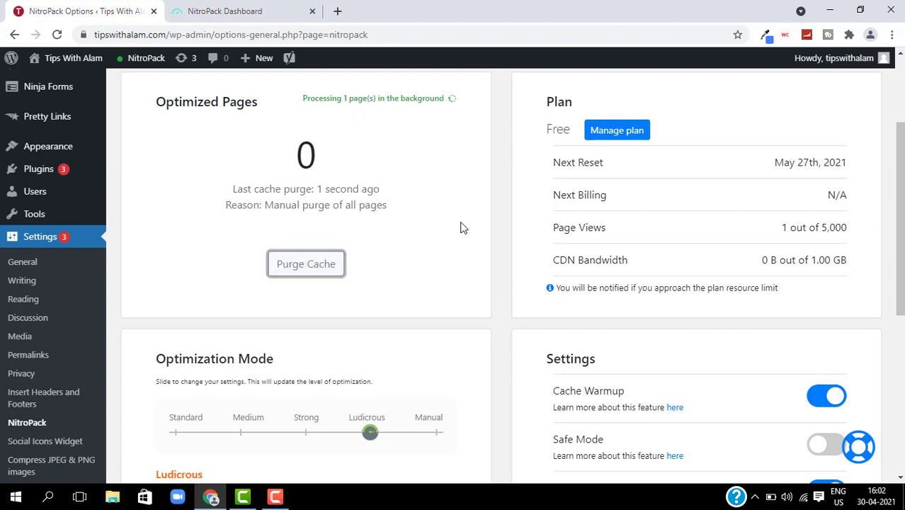
pyautogui.scroll(-5, 435, 284)
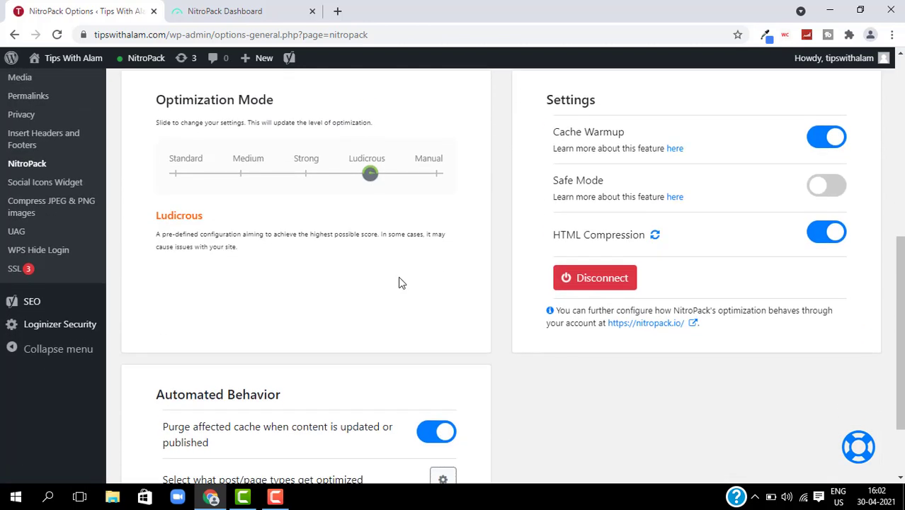
pyautogui.scroll(-1, 207, 141)
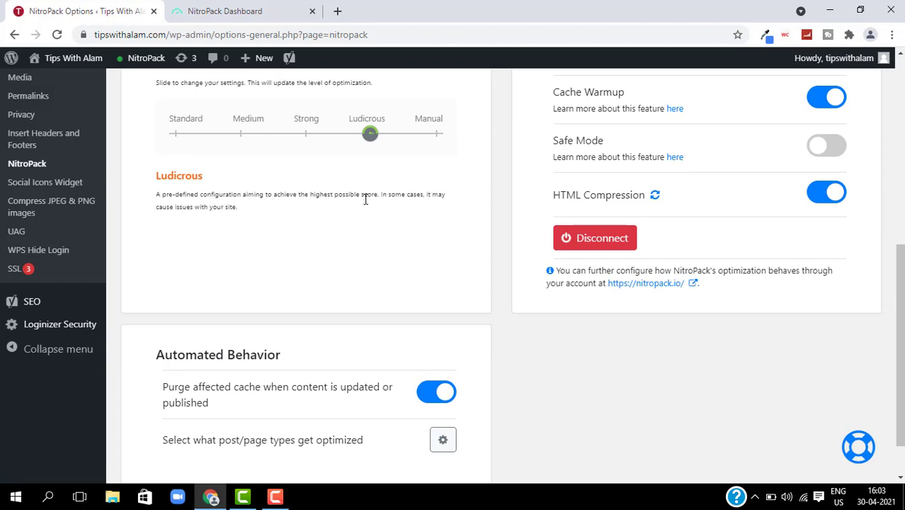
pyautogui.scroll(1, 716, 205)
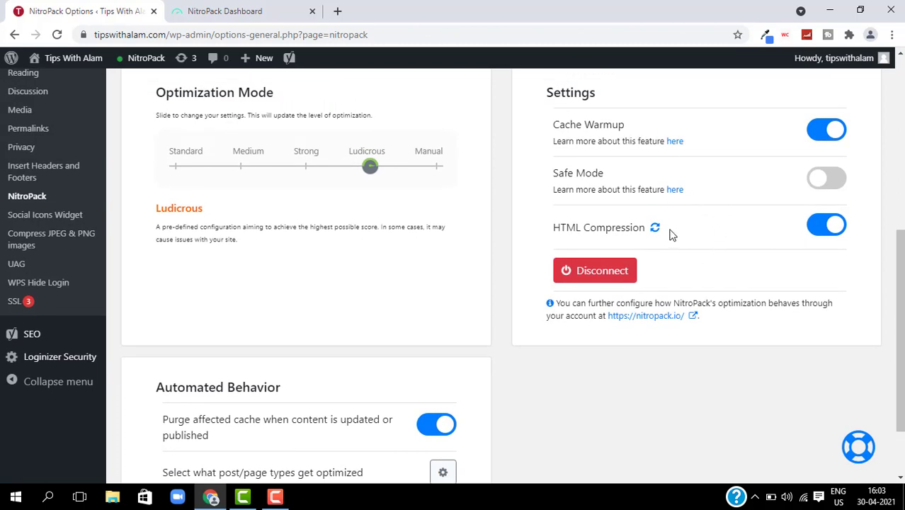
pyautogui.scroll(-3, 438, 274)
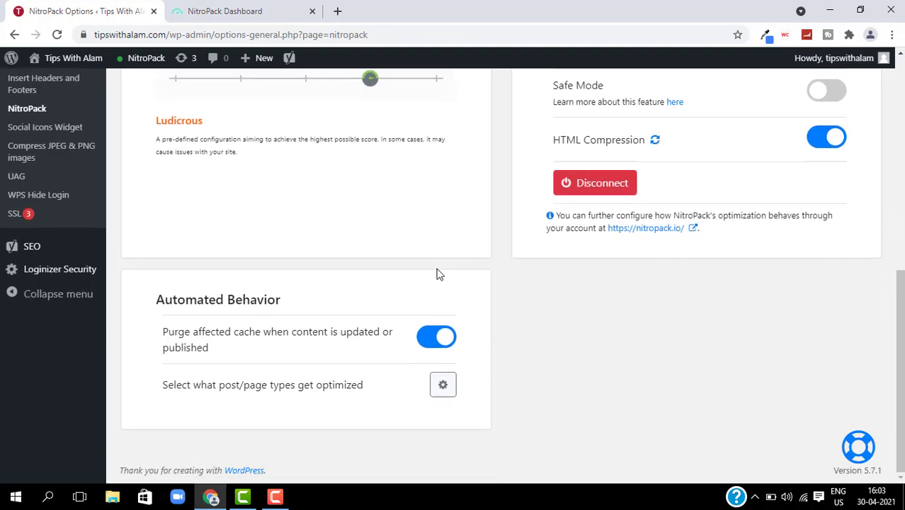
pyautogui.scroll(9, 438, 274)
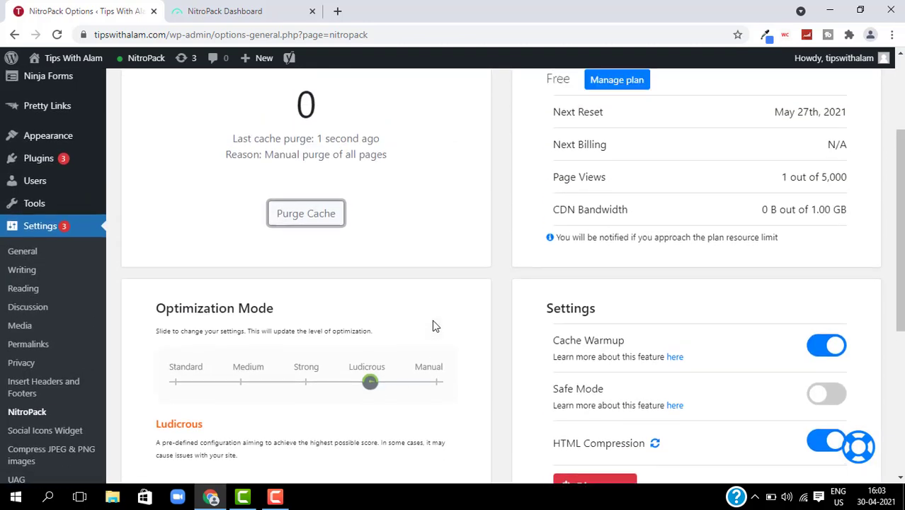
pyautogui.scroll(5, 434, 322)
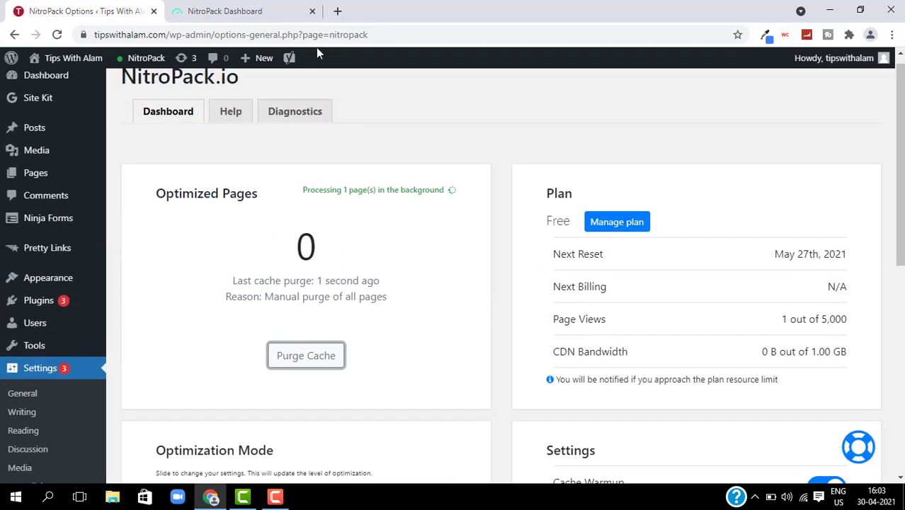
pyautogui.click(259, 18)
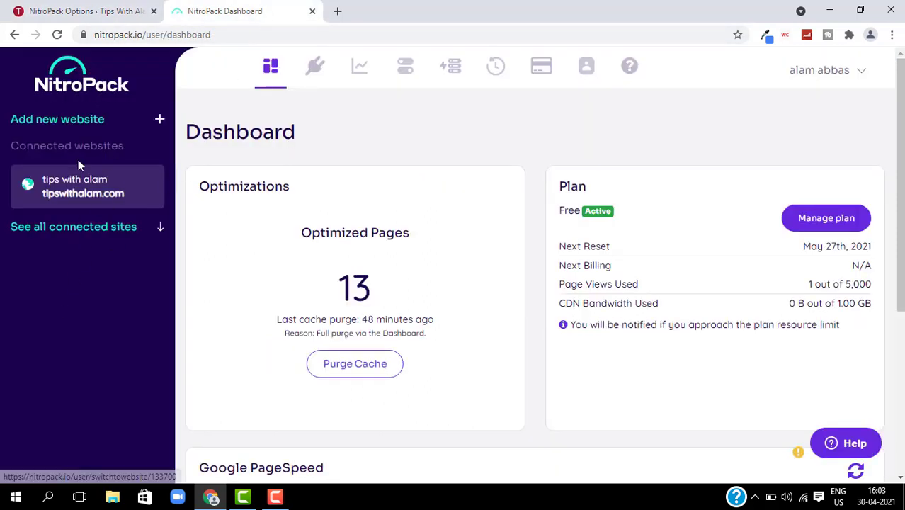
# - Open tipswithalam.com's Optimizations list and scroll through its 8 pending and optimized pages
pyautogui.click(80, 186)
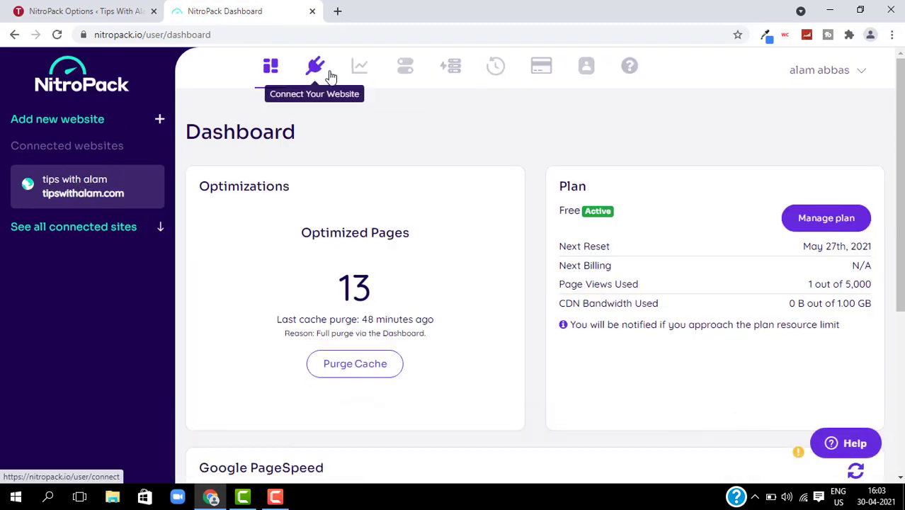
pyautogui.click(359, 73)
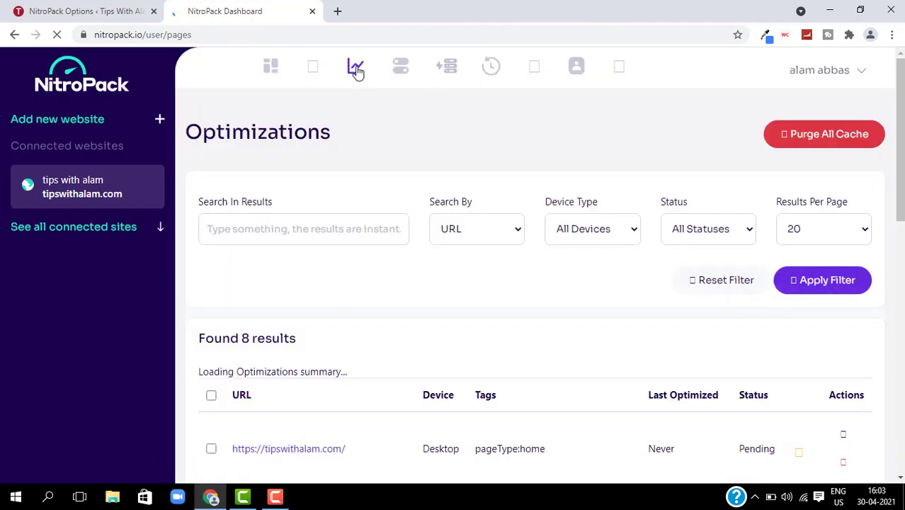
pyautogui.scroll(-2, 542, 283)
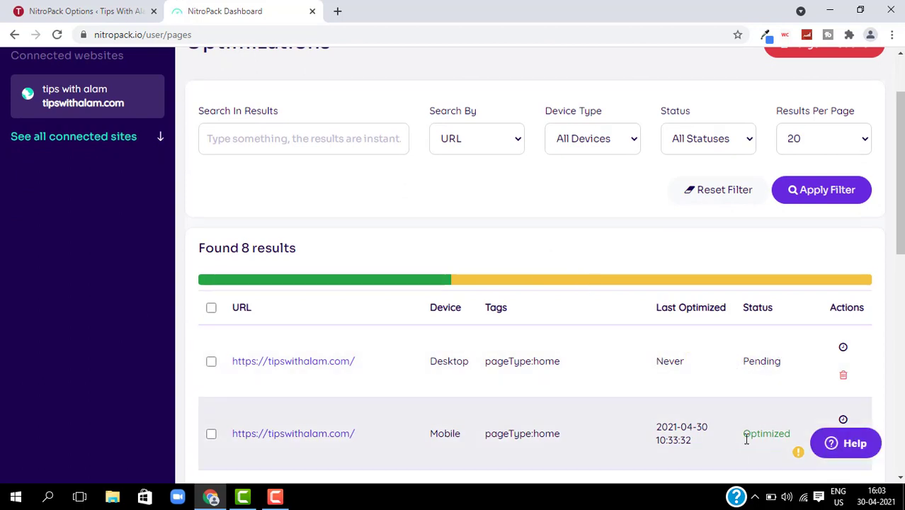
pyautogui.scroll(-2, 737, 443)
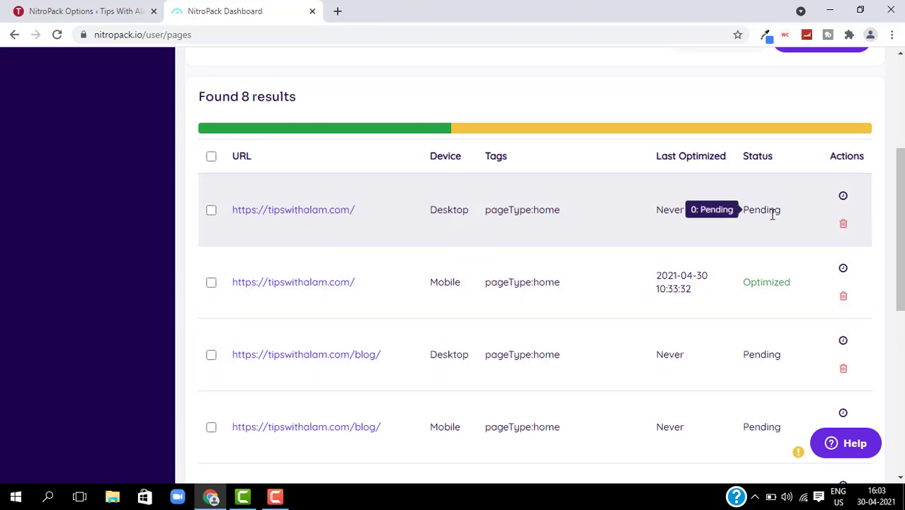
pyautogui.scroll(2, 772, 214)
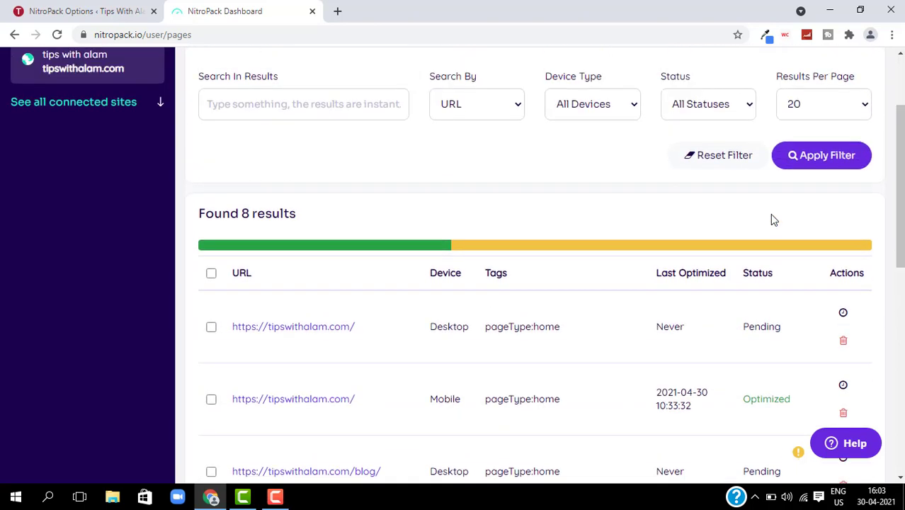
pyautogui.scroll(-1, 770, 214)
pyautogui.scroll(3, 770, 214)
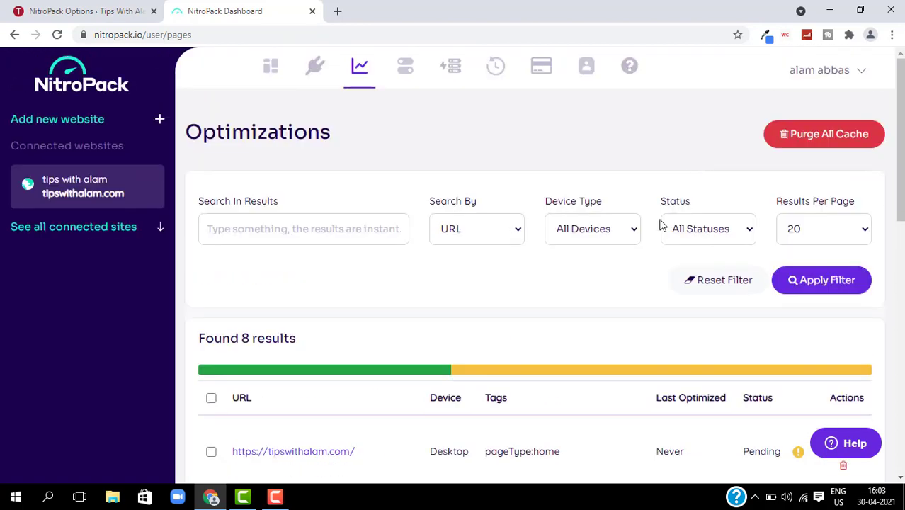
pyautogui.click(700, 231)
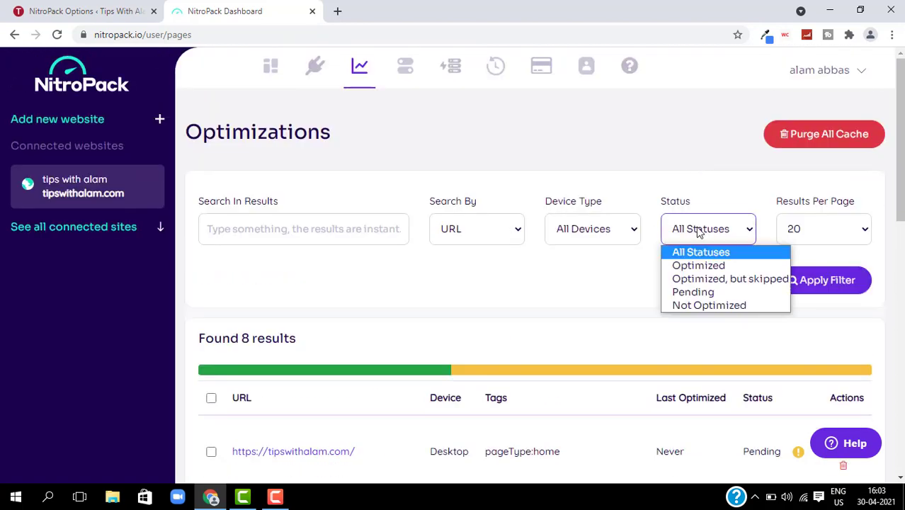
# - Filter the optimizations to Optimized status and review the 4 matching pages
pyautogui.click(690, 273)
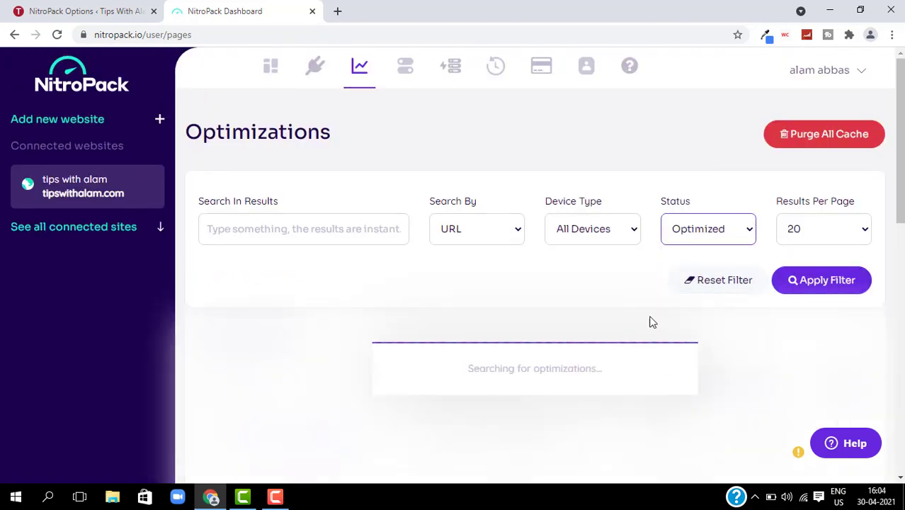
pyautogui.scroll(-5, 634, 294)
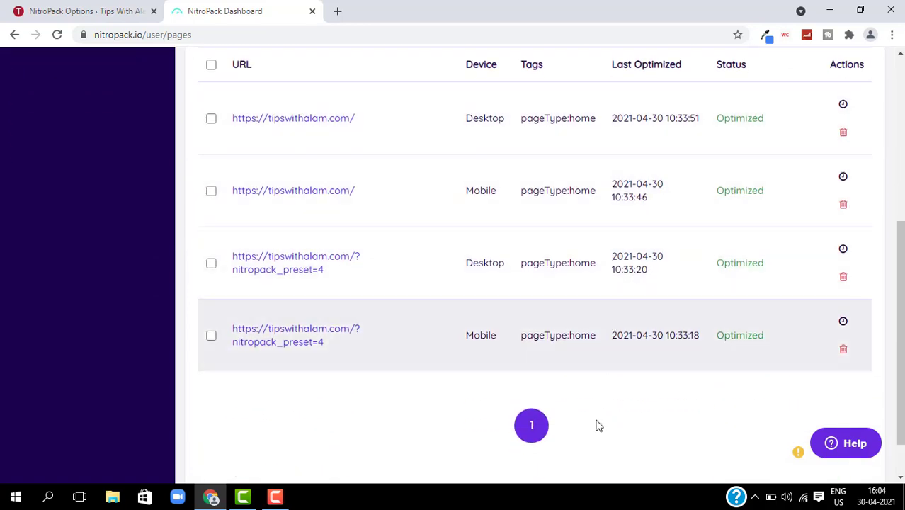
pyautogui.scroll(5, 599, 439)
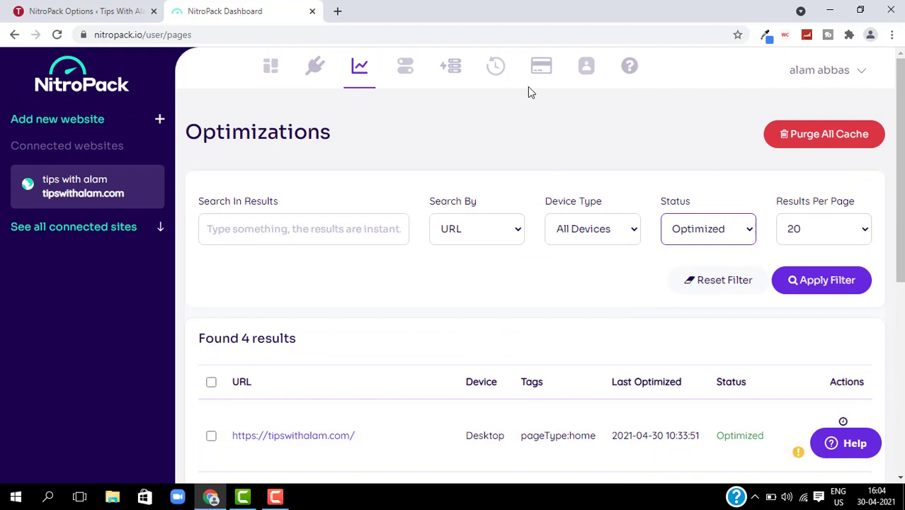
pyautogui.click(418, 69)
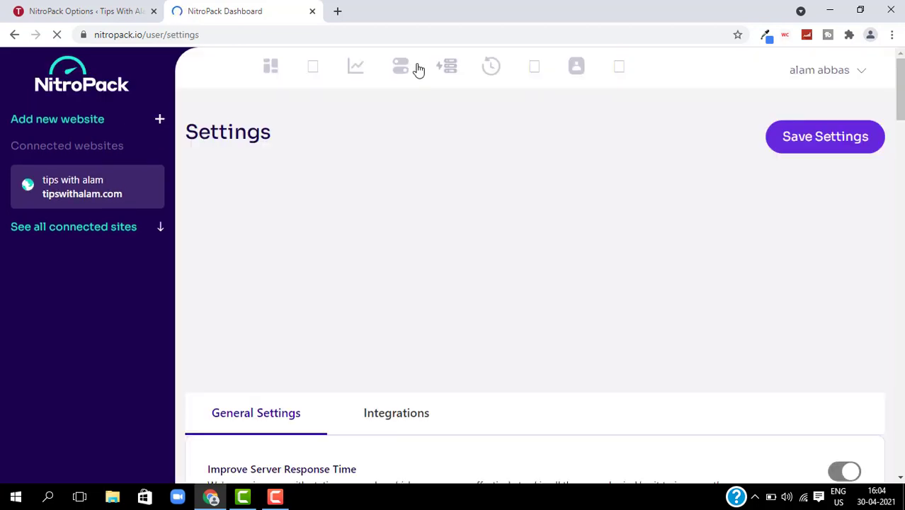
# - Scroll through General Settings to check the Ludicrous mode, Minify HTML and config-change webhook options
pyautogui.scroll(-3, 514, 262)
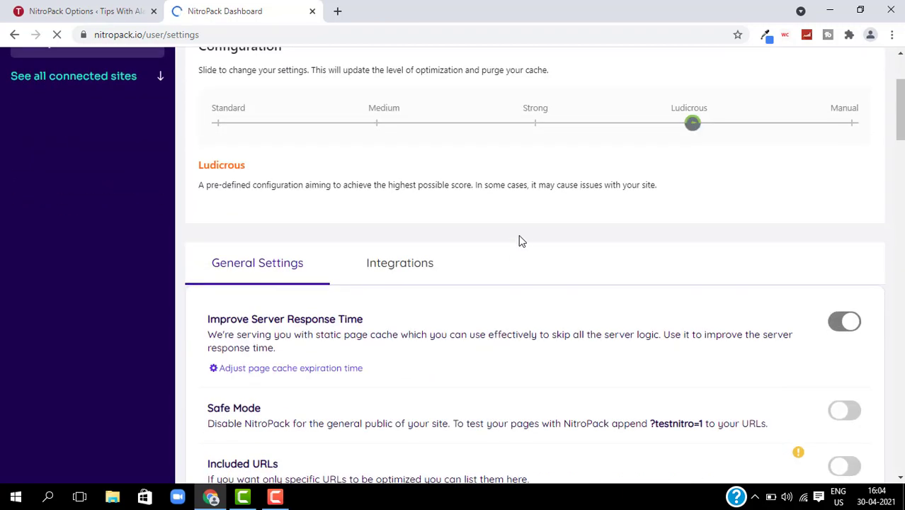
pyautogui.scroll(-6, 519, 242)
pyautogui.scroll(-20, 521, 242)
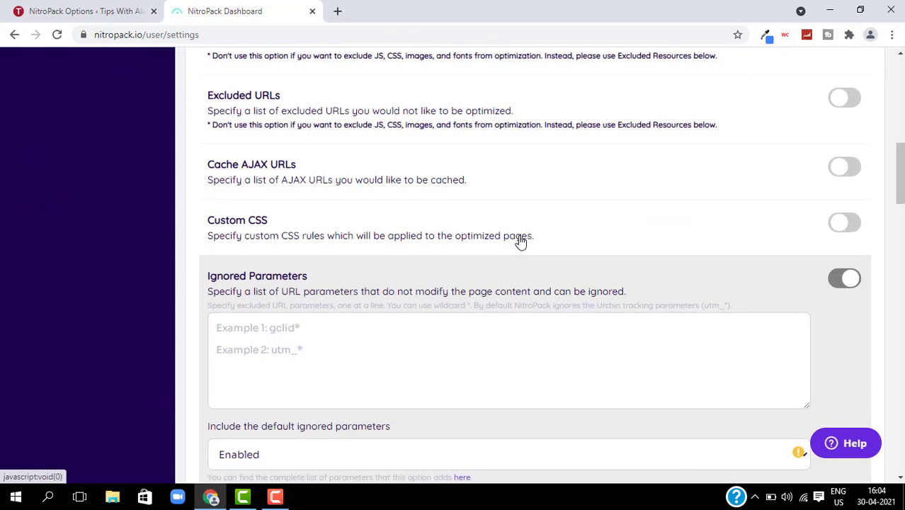
pyautogui.scroll(-10, 520, 235)
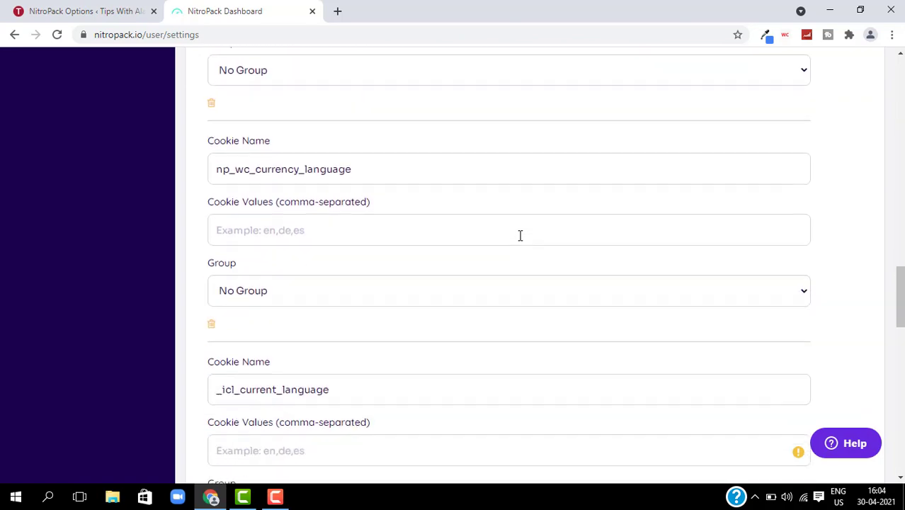
pyautogui.scroll(1, 520, 235)
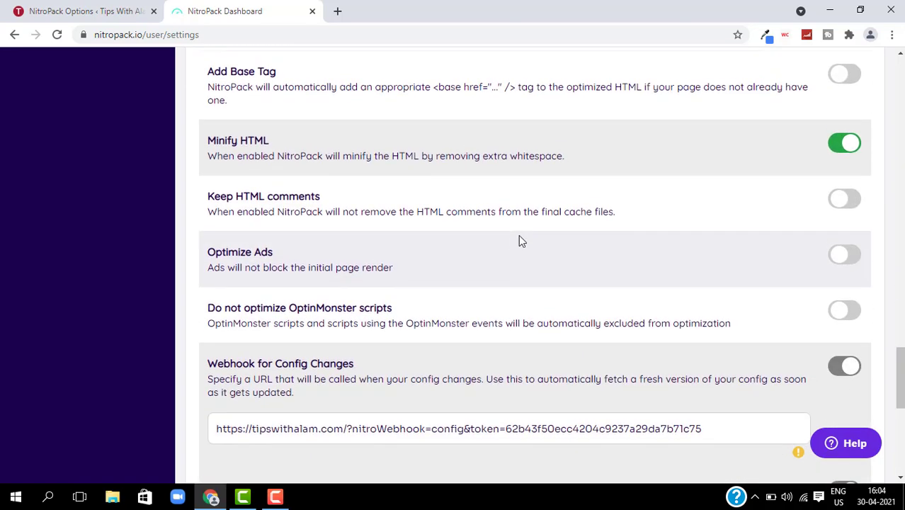
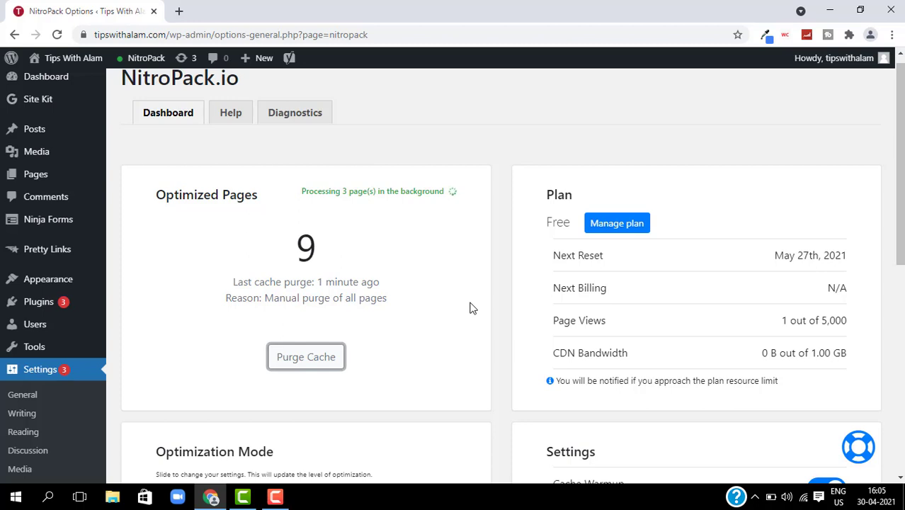
# - Manually purge all NitroPack cached pages so the dashboard shows 9 optimized pages
pyautogui.click(282, 499)
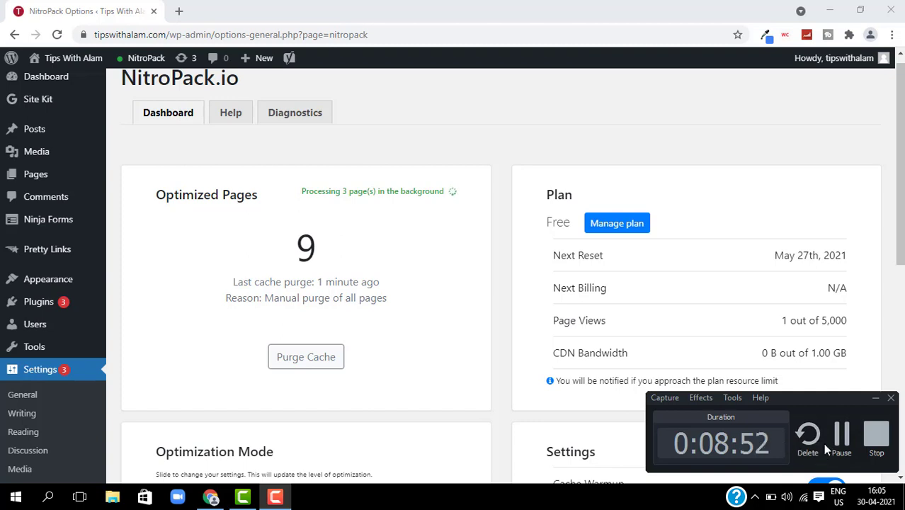
pyautogui.click(827, 445)
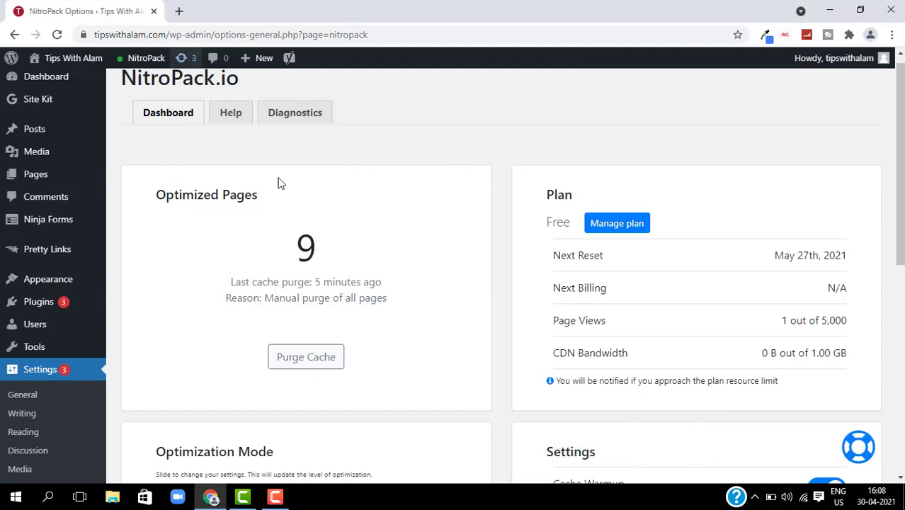
# - In a new tab, search 'google page speed' and open PageSpeed Insights results for tipswithalam.com
pyautogui.click(180, 13)
pyautogui.write('p')
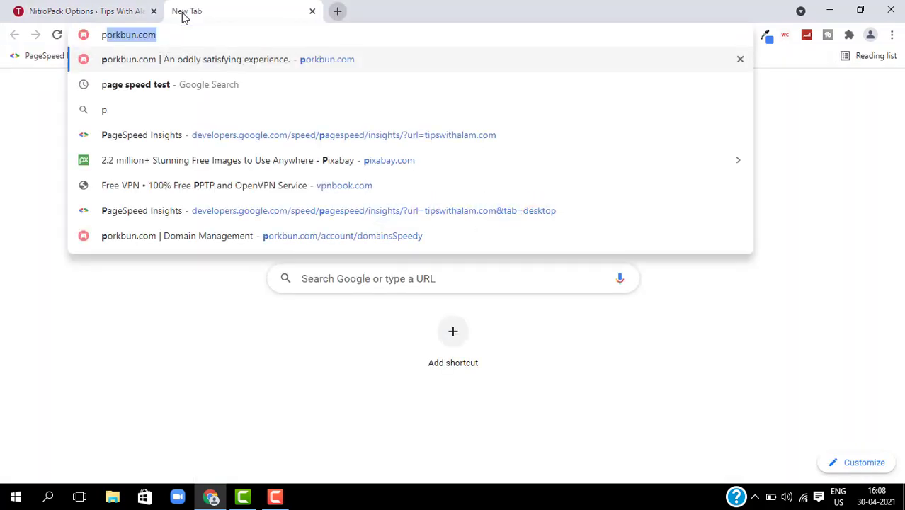
pyautogui.press('BackSpace')
pyautogui.press('BackSpace')
pyautogui.write('goo')
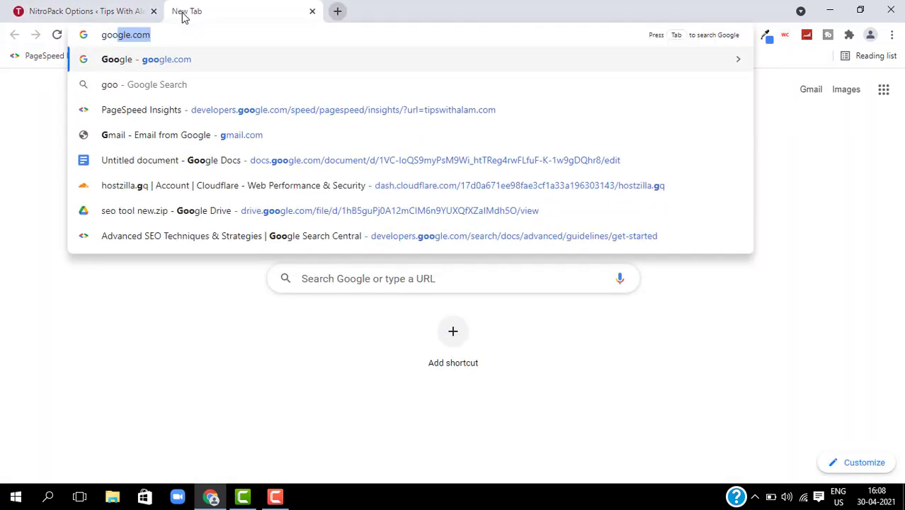
pyautogui.write('gle page')
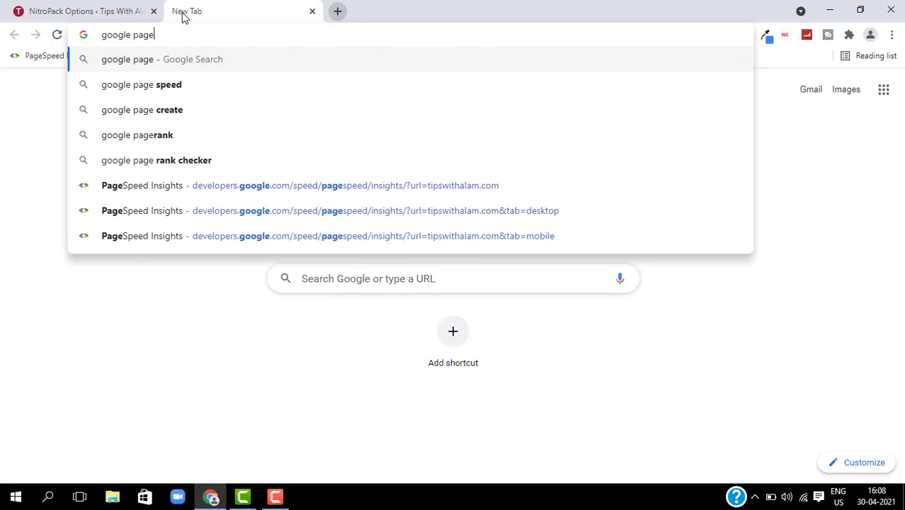
pyautogui.press('Down')
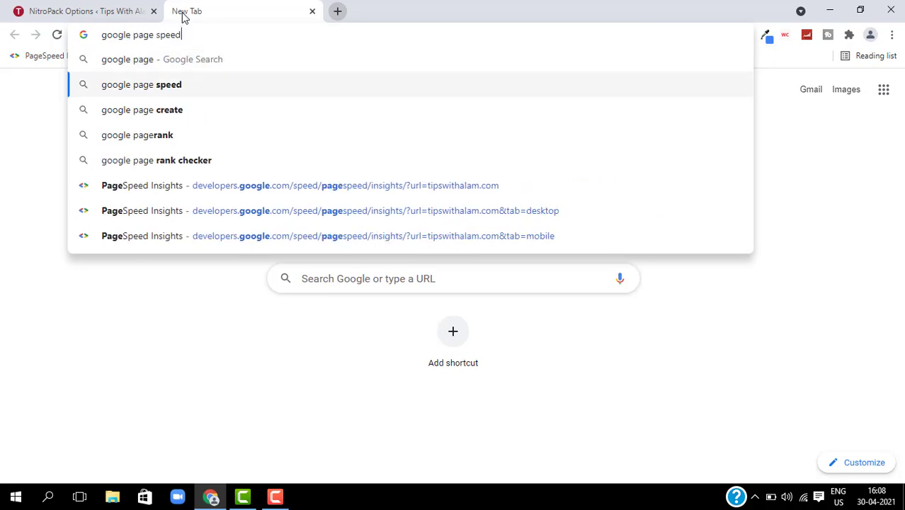
pyautogui.write('\\')
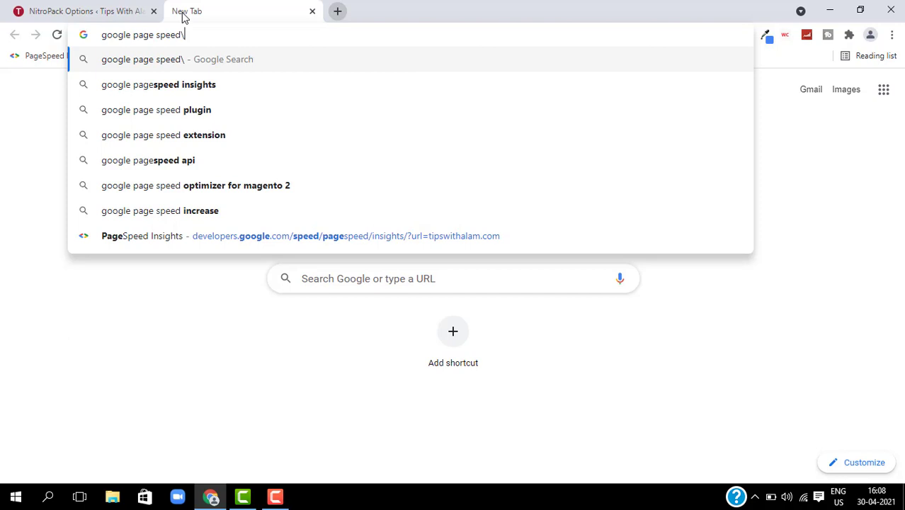
pyautogui.press('BackSpace')
pyautogui.press('Return')
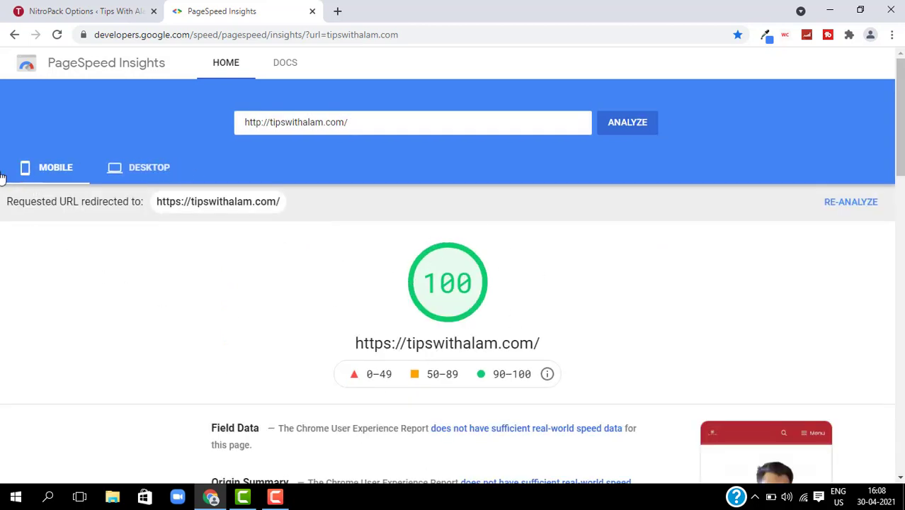
# - Compare the desktop score of 99 with the mobile score of 100 and review Lab Data
pyautogui.click(127, 174)
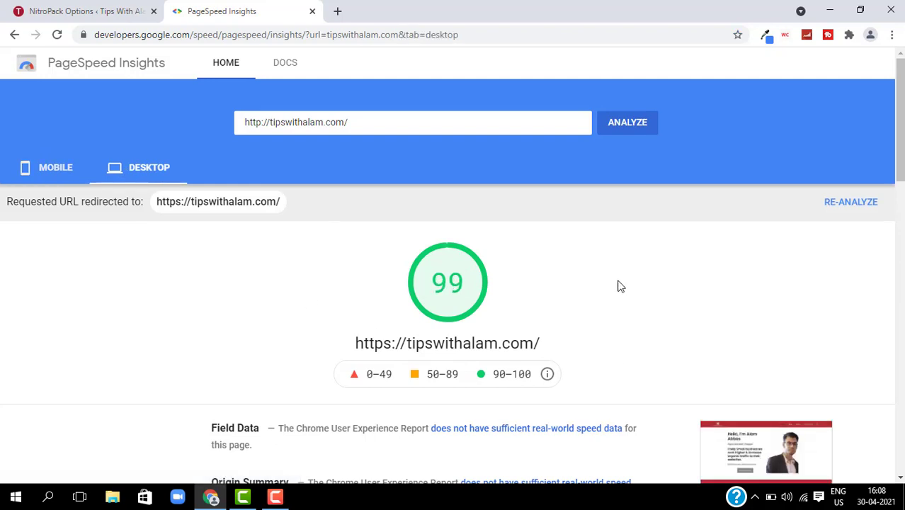
pyautogui.click(37, 177)
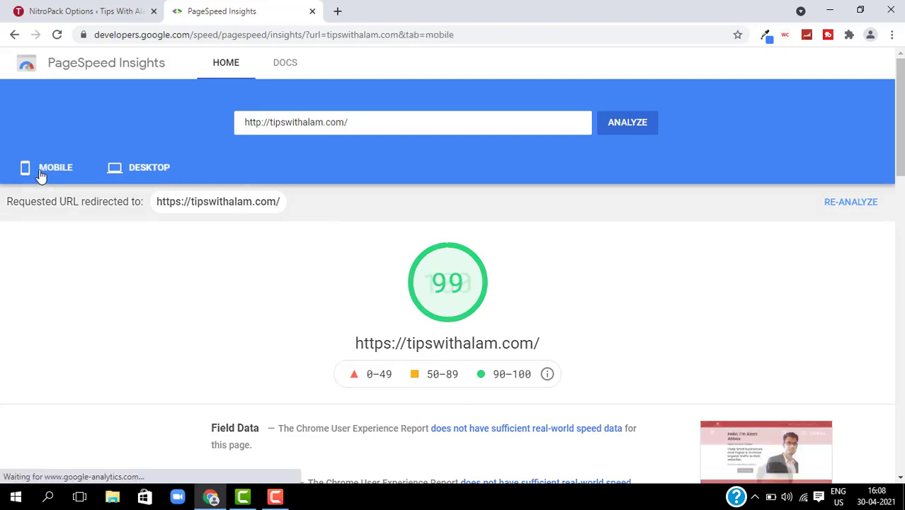
pyautogui.scroll(-1, 531, 281)
pyautogui.scroll(-3, 530, 312)
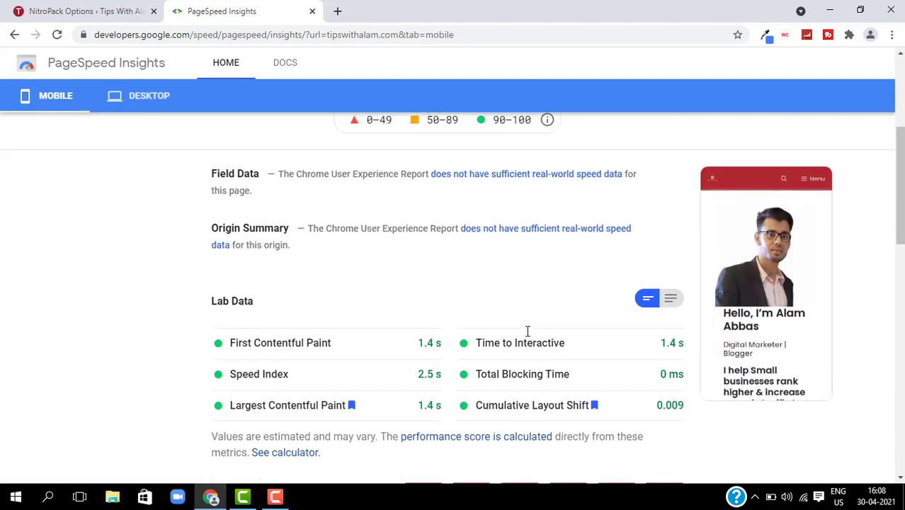
pyautogui.scroll(4, 461, 284)
pyautogui.rightClick(418, 231)
pyautogui.click(113, 9)
# - Glance at the NitroPack dashboard tab, return to PageSpeed Insights, and open a blank third tab
pyautogui.click(113, 8)
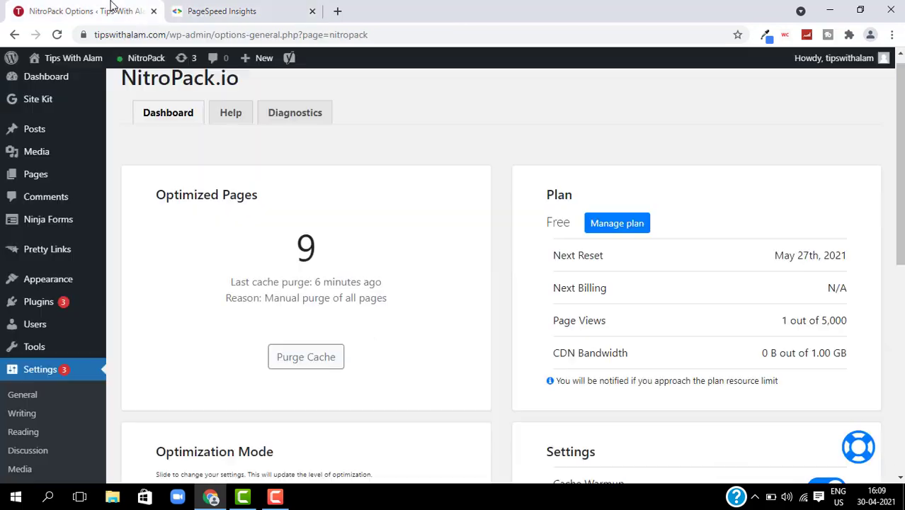
pyautogui.scroll(1, 283, 283)
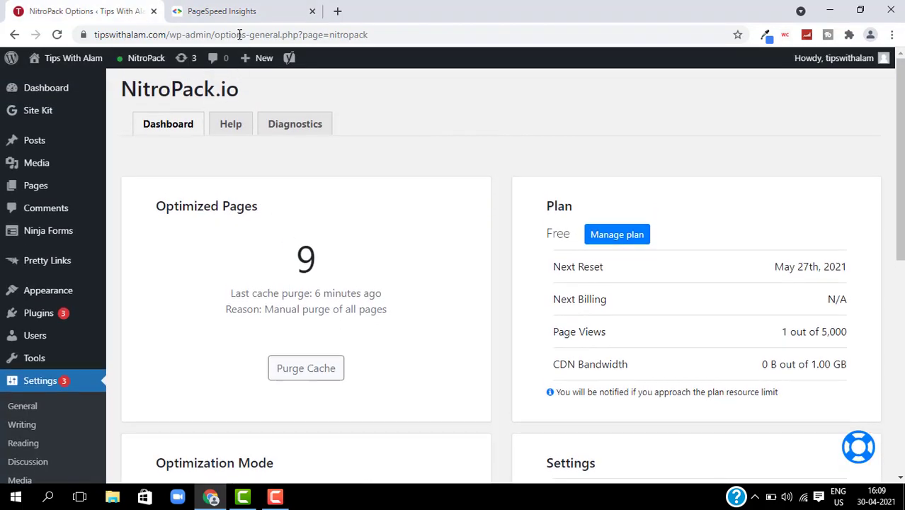
pyautogui.click(234, 14)
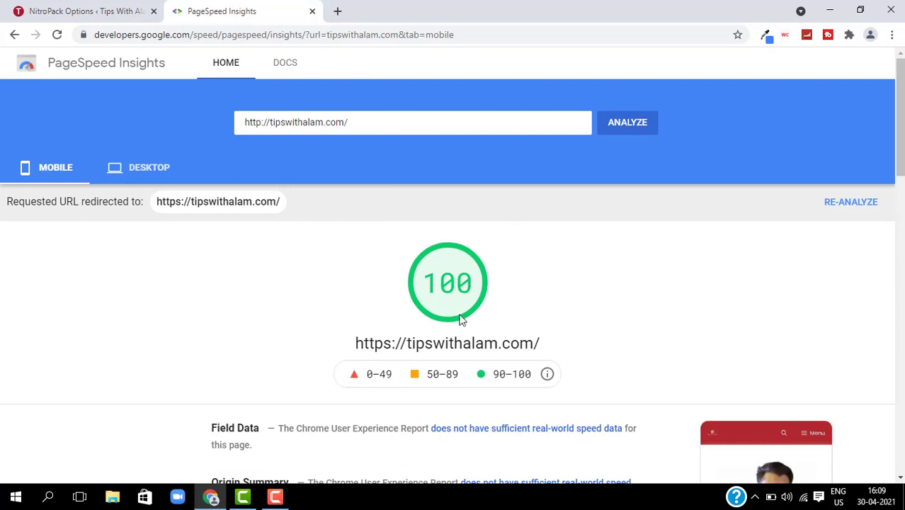
pyautogui.scroll(-3, 474, 322)
pyautogui.scroll(3, 479, 315)
pyautogui.click(338, 11)
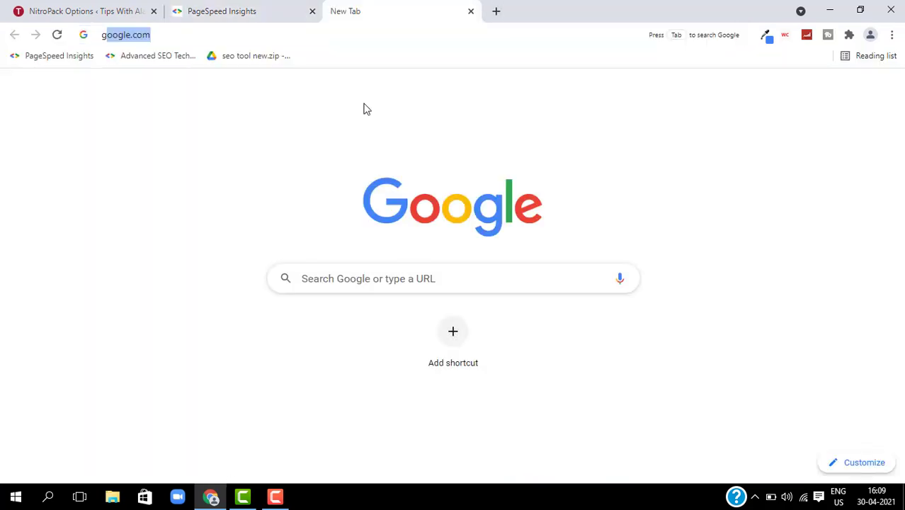
# - Search Google for GTmetrix and open the gtmetrix.com website
pyautogui.write('gt mat')
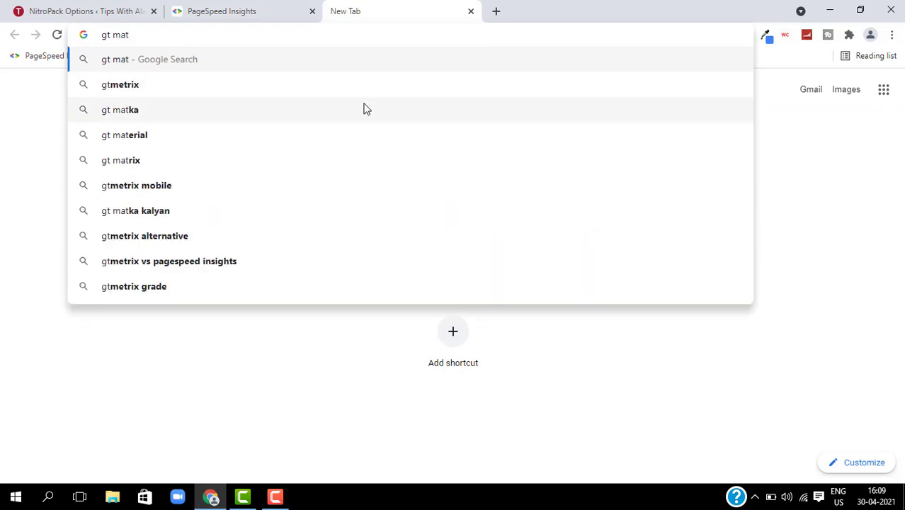
pyautogui.click(326, 92)
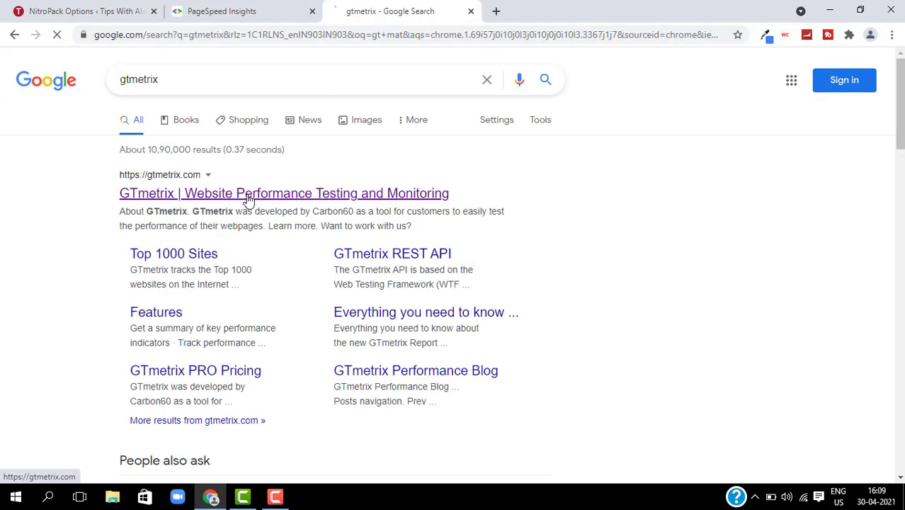
pyautogui.click(247, 196)
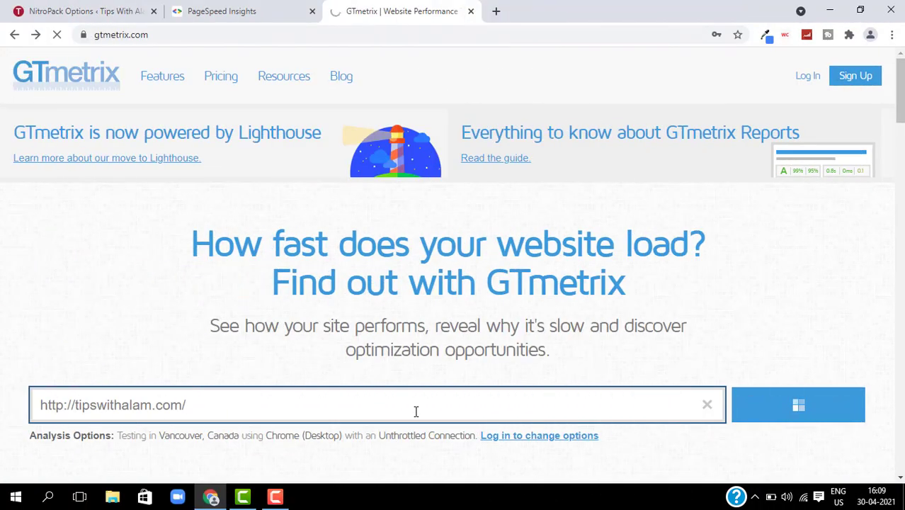
pyautogui.scroll(-1, 737, 326)
pyautogui.scroll(1, 737, 340)
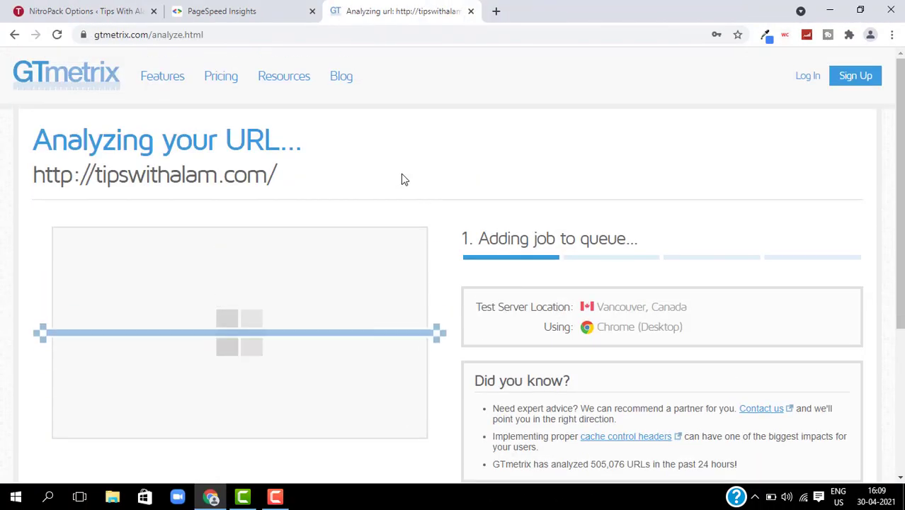
pyautogui.click(277, 498)
pyautogui.click(840, 434)
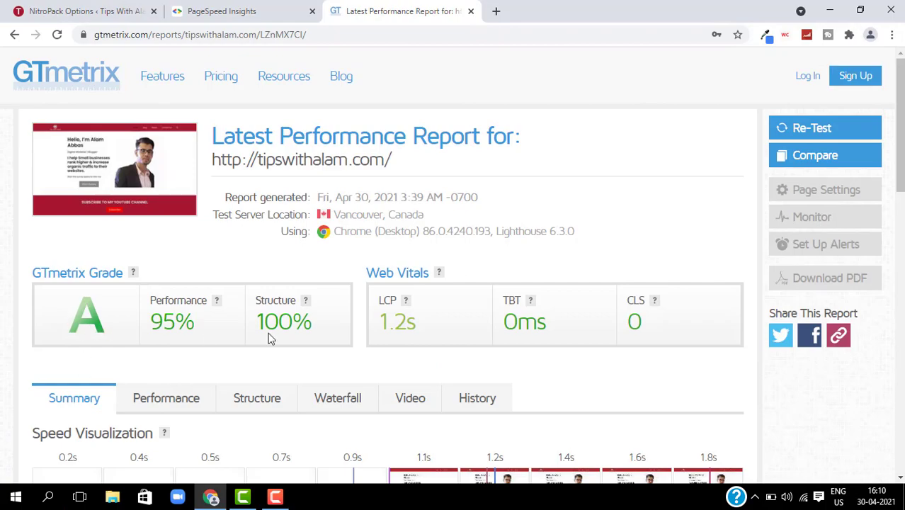
pyautogui.scroll(-3, 397, 320)
pyautogui.scroll(3, 397, 321)
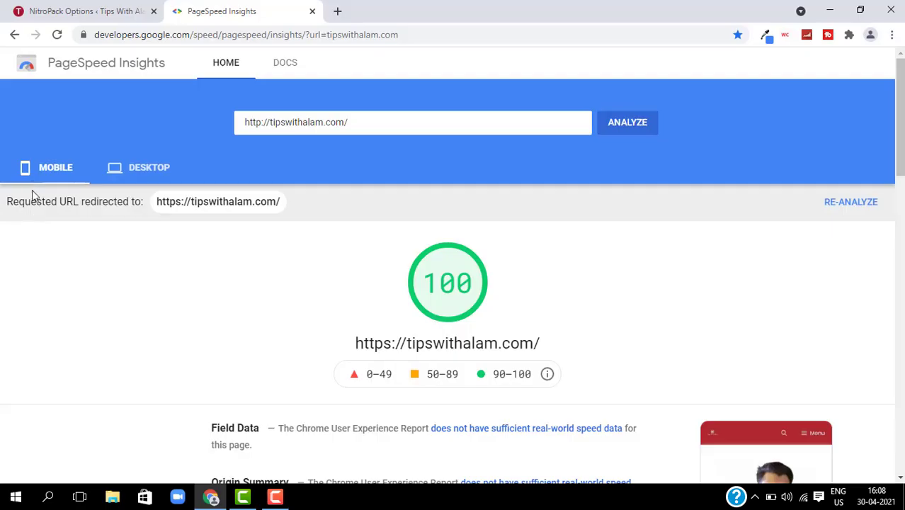